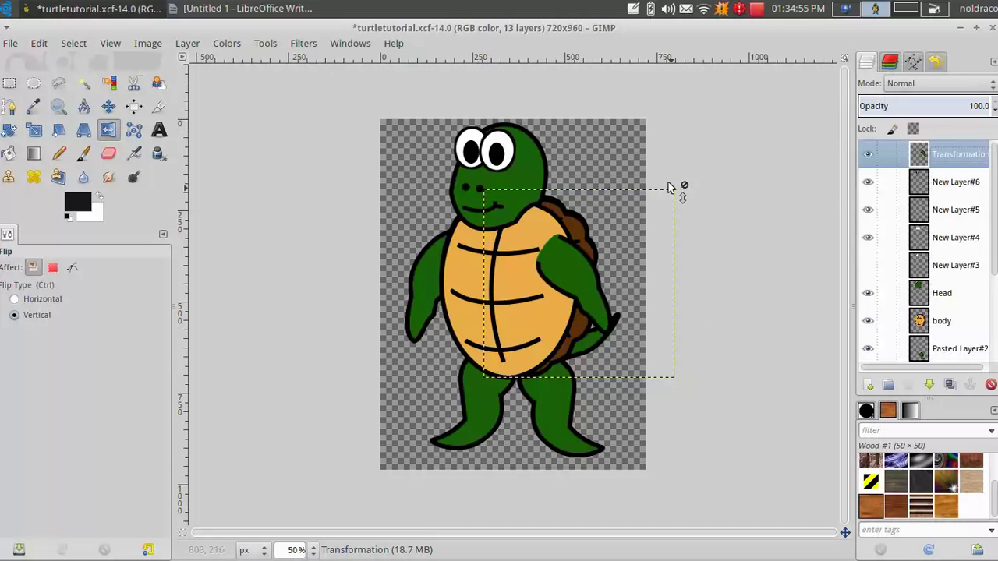
Step: Select the 'body' layer in the Layers panel of the turtle tutorial image
{"action": "left_click", "coordinate": [941, 320]}
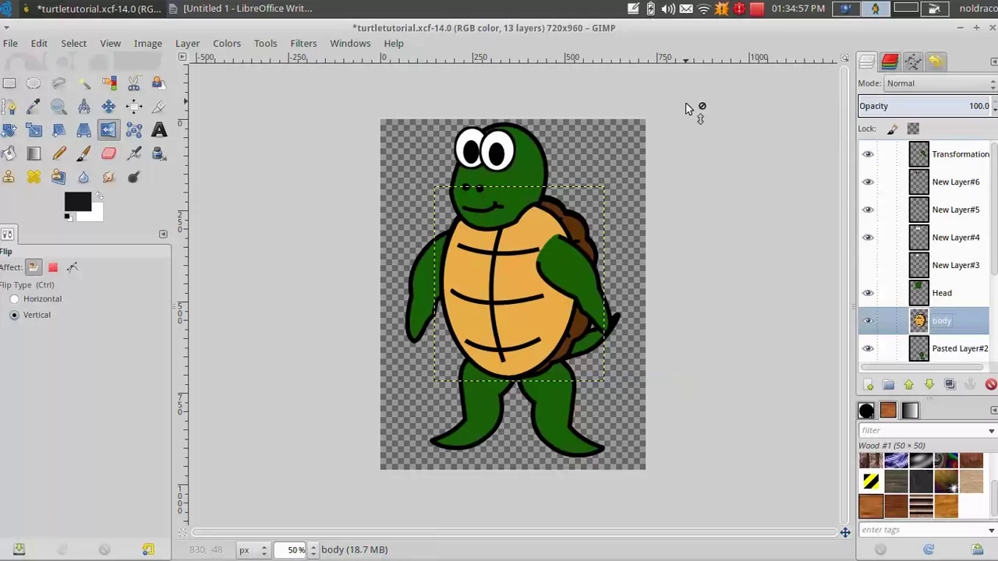
Step: Copy the body layer's pixels with Edit > Copy
{"action": "right_click", "coordinate": [525, 274]}
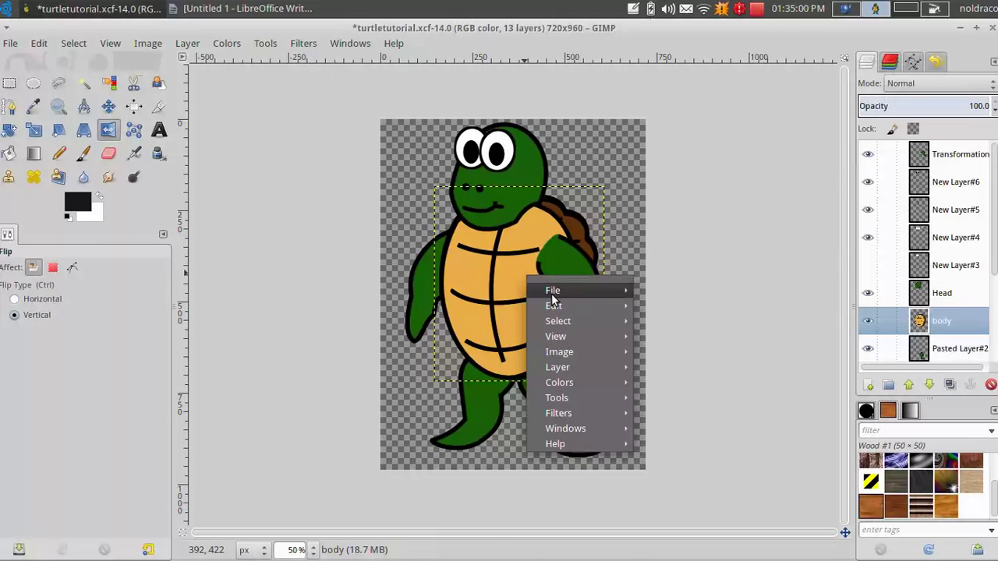
{"action": "mouse_move", "coordinate": [573, 311]}
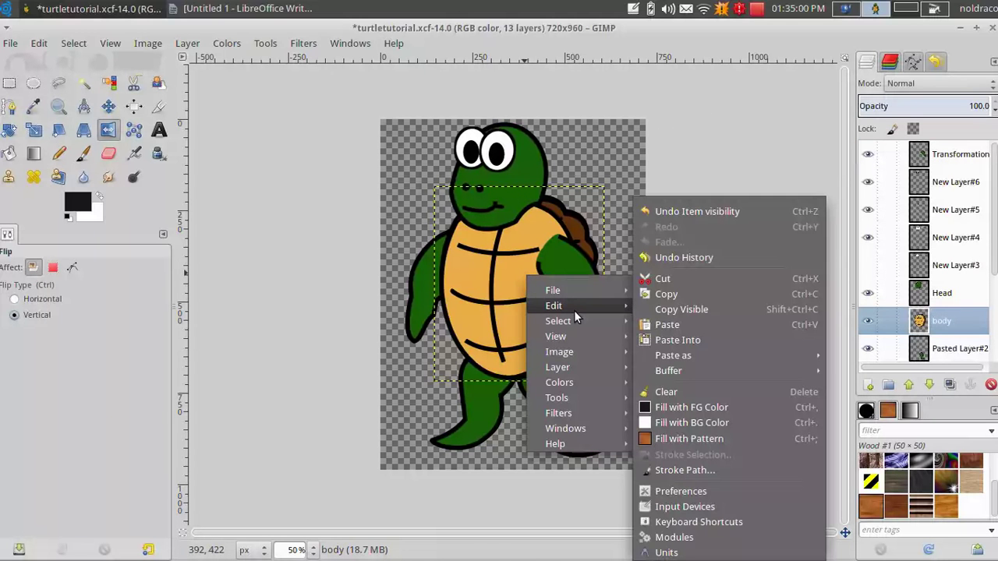
{"action": "left_click", "coordinate": [650, 293]}
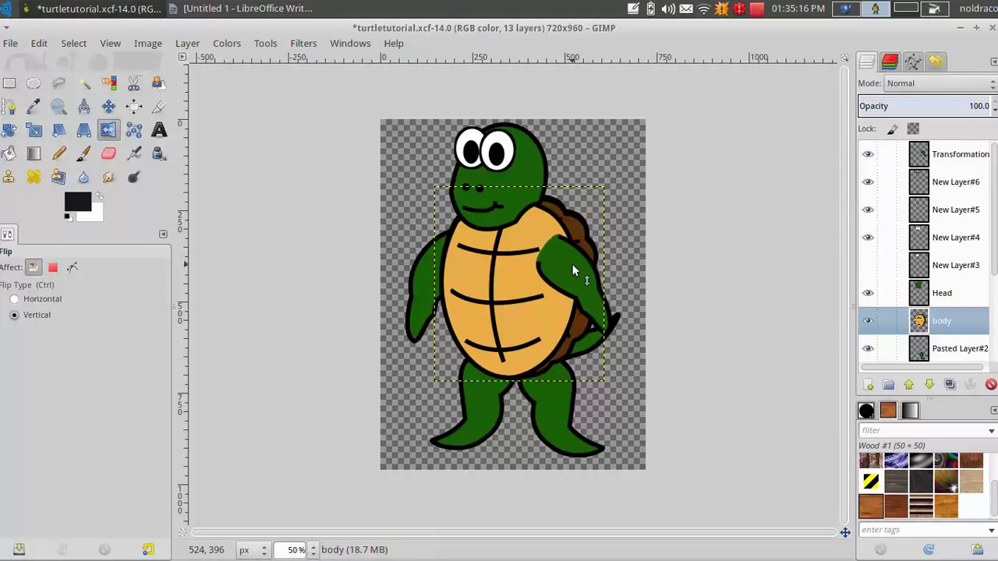
{"action": "right_click", "coordinate": [525, 283]}
{"action": "mouse_move", "coordinate": [593, 309]}
{"action": "left_click", "coordinate": [676, 295]}
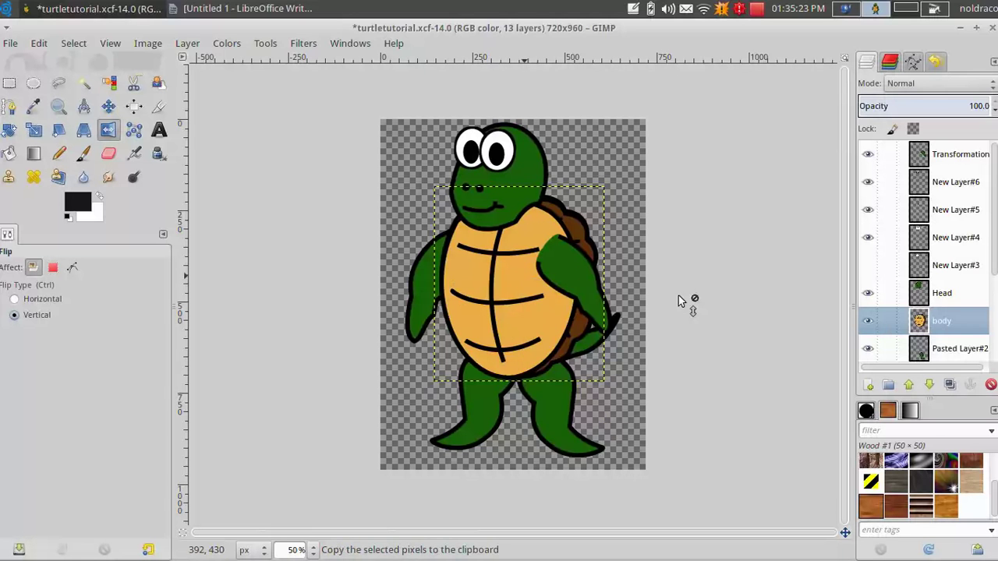
Step: Paste the copied body as a new 462×534 image
{"action": "right_click", "coordinate": [498, 284]}
{"action": "mouse_move", "coordinate": [544, 315]}
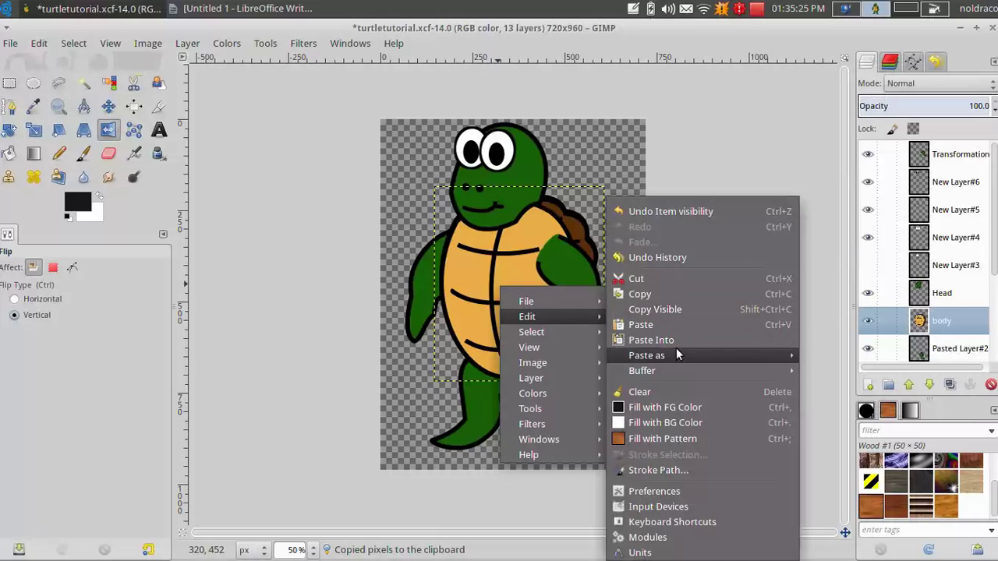
{"action": "mouse_move", "coordinate": [675, 353]}
{"action": "left_click", "coordinate": [811, 360]}
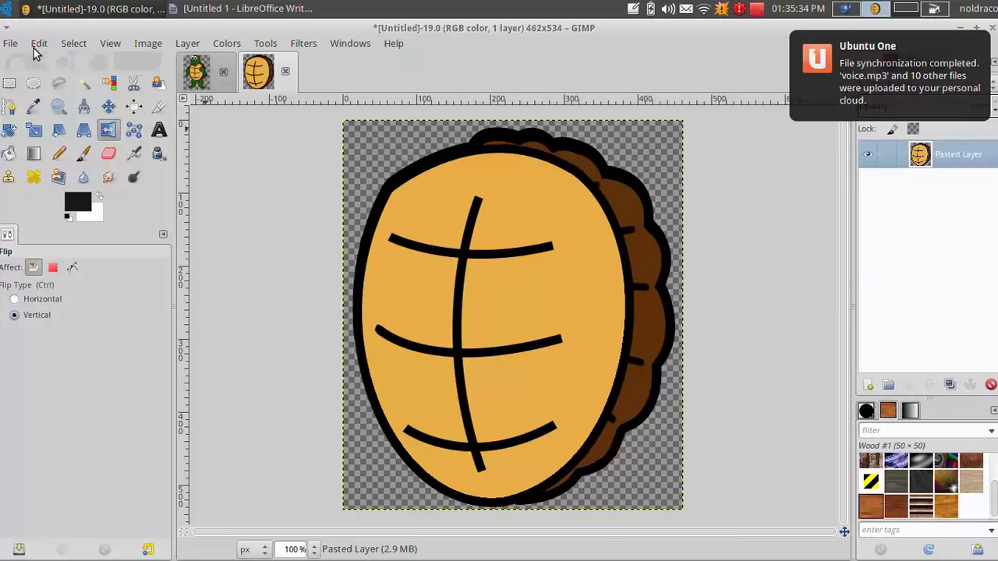
Step: Start exporting the shell as turtleshell into turtleparts, declining to overwrite turtleshell.jpg
{"action": "left_click", "coordinate": [11, 44]}
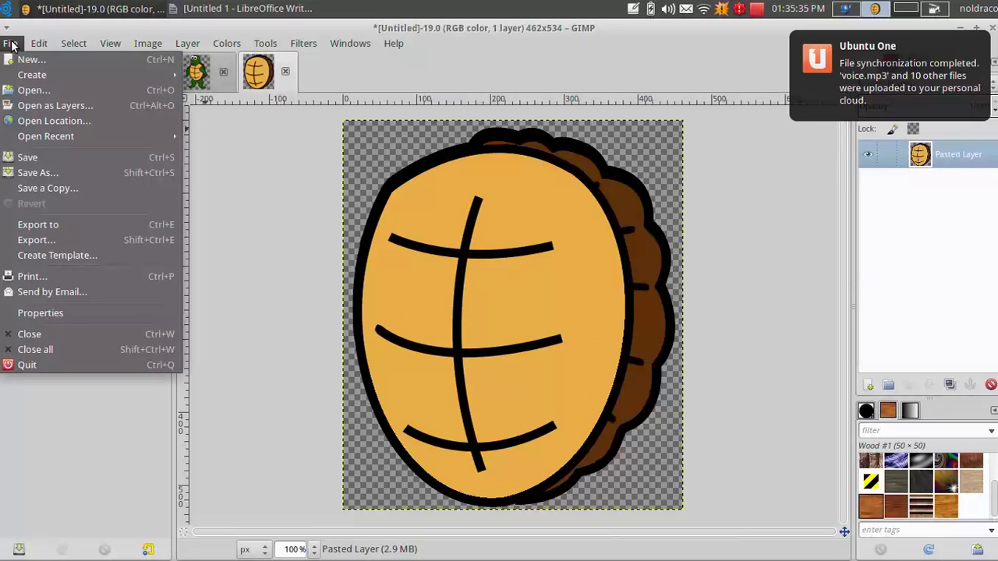
{"action": "left_click", "coordinate": [85, 229]}
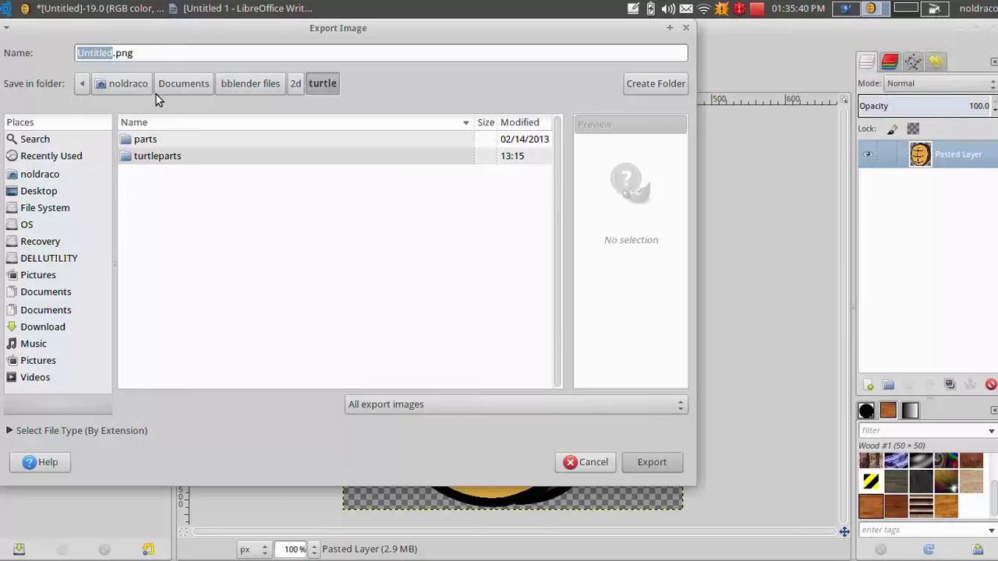
{"action": "left_click", "coordinate": [184, 162]}
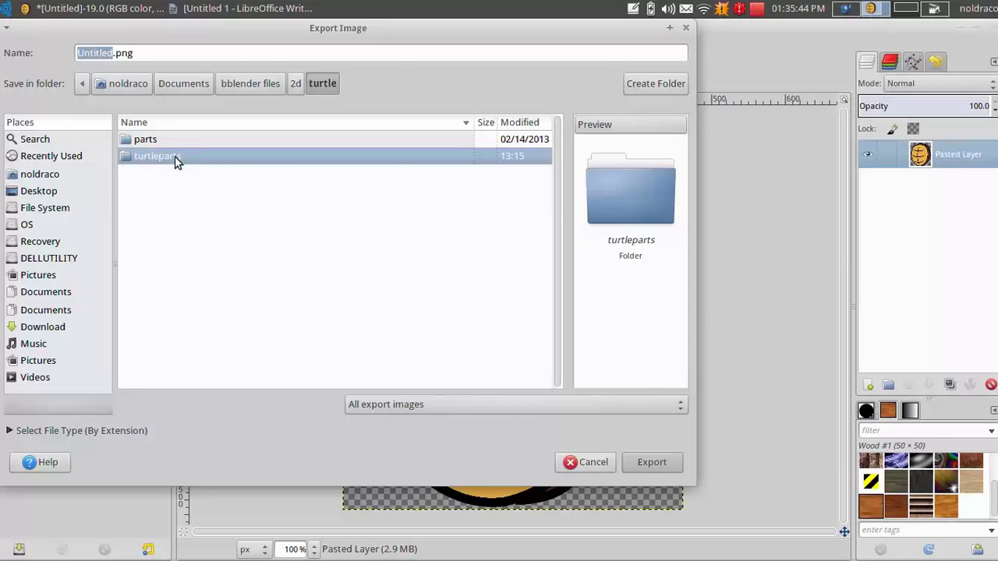
{"action": "double_click", "coordinate": [178, 160]}
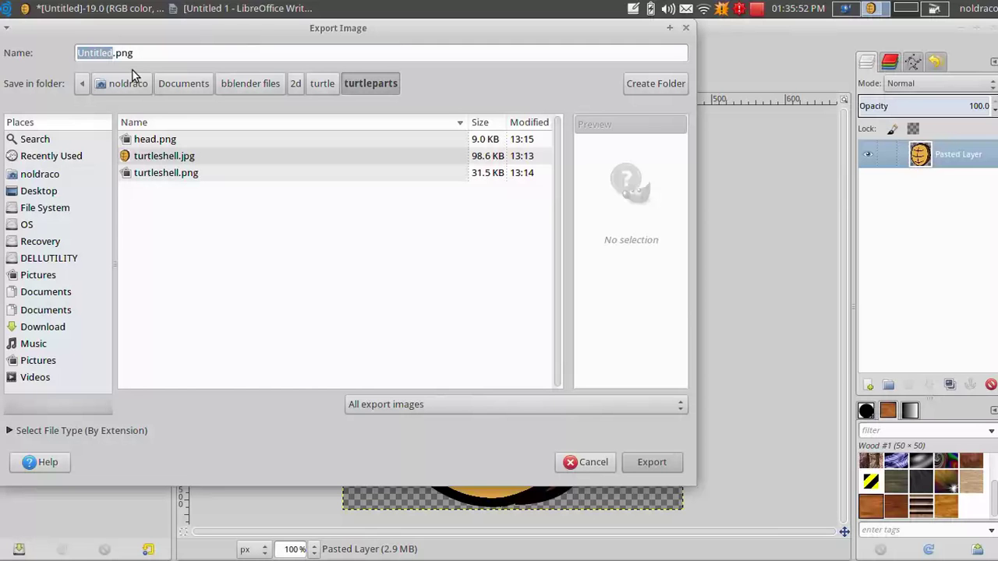
{"action": "type", "text": "turt"}
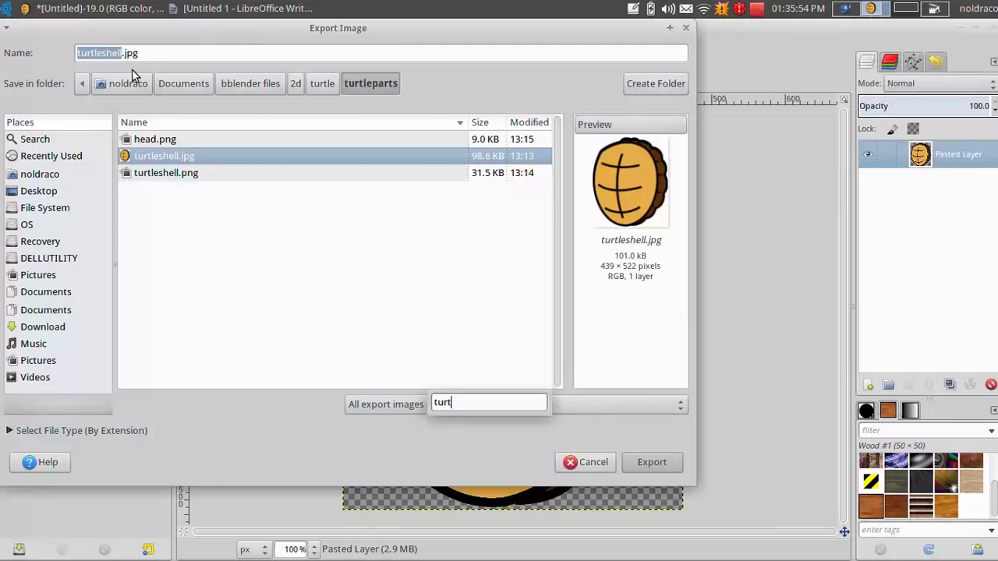
{"action": "key", "text": "Return"}
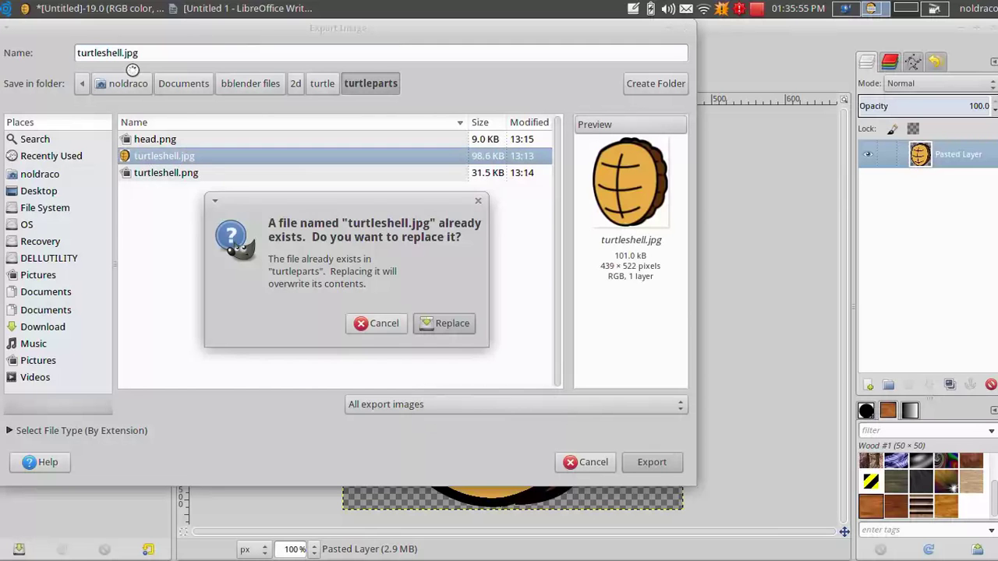
{"action": "left_click", "coordinate": [382, 323]}
Step: Change the extension to png and export turtleshell.png, replacing the existing file
{"action": "left_click", "coordinate": [147, 52]}
{"action": "left_click_drag", "start_coordinate": [147, 52], "coordinate": [123, 52]}
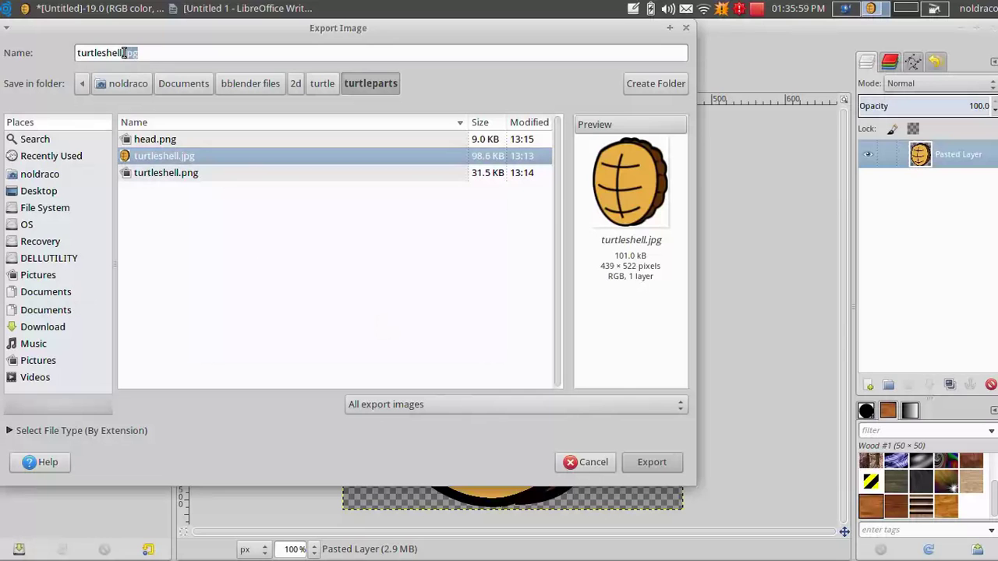
{"action": "type", "text": "png"}
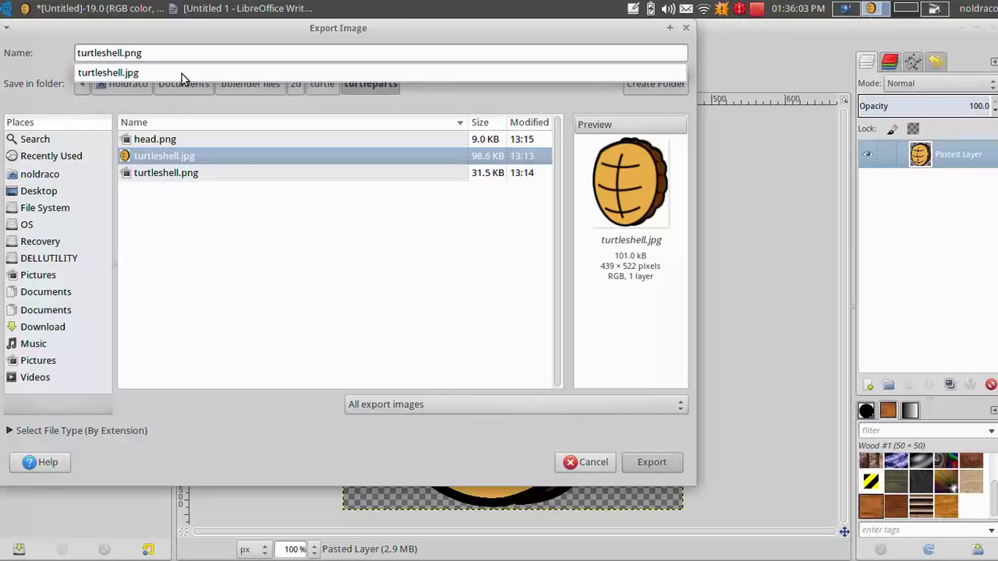
{"action": "key", "text": "Return"}
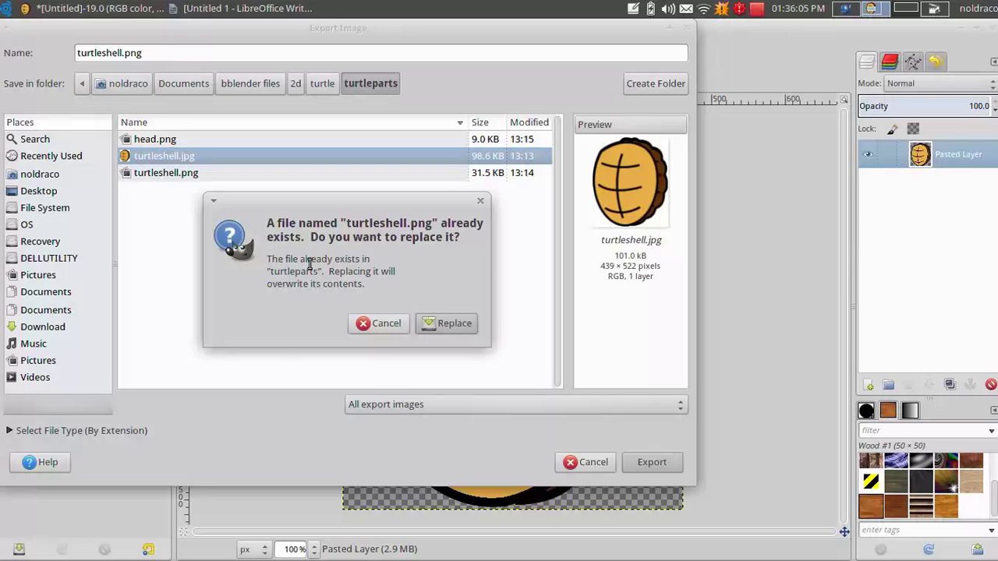
{"action": "left_click", "coordinate": [441, 323]}
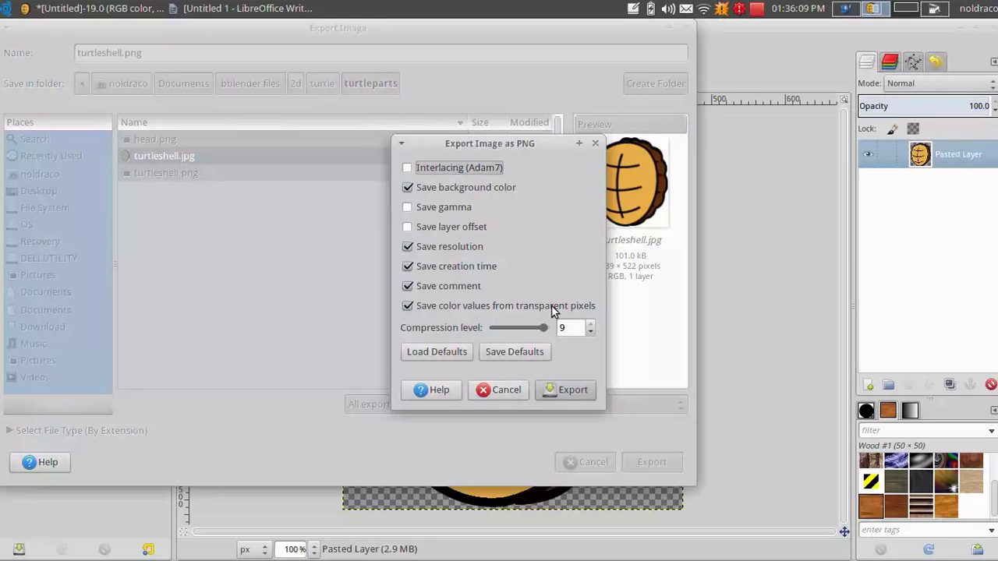
{"action": "mouse_move", "coordinate": [494, 142]}
{"action": "left_mouse_down"}
{"action": "mouse_move", "coordinate": [473, 118]}
{"action": "mouse_move", "coordinate": [499, 159]}
{"action": "left_mouse_up"}
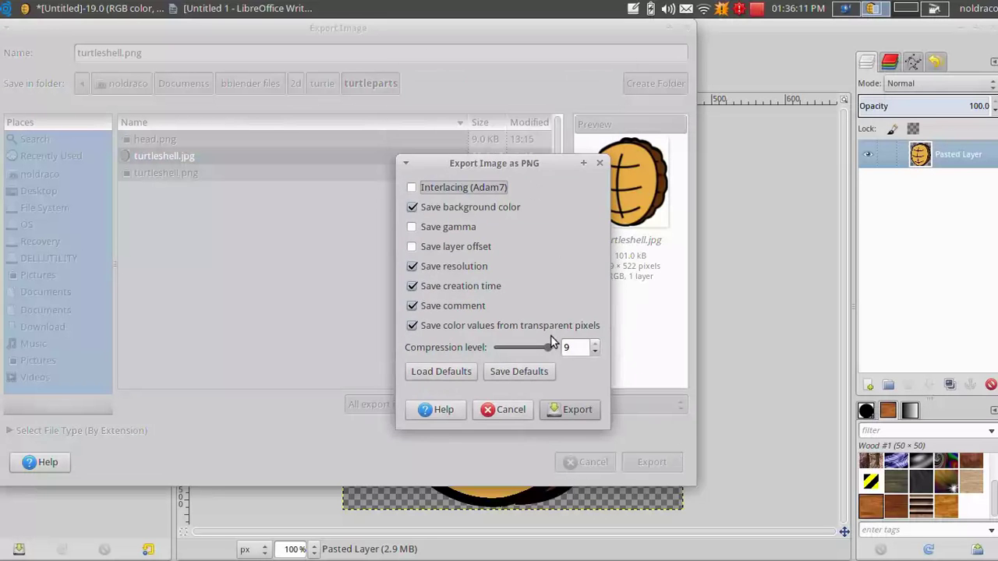
{"action": "left_click", "coordinate": [577, 409]}
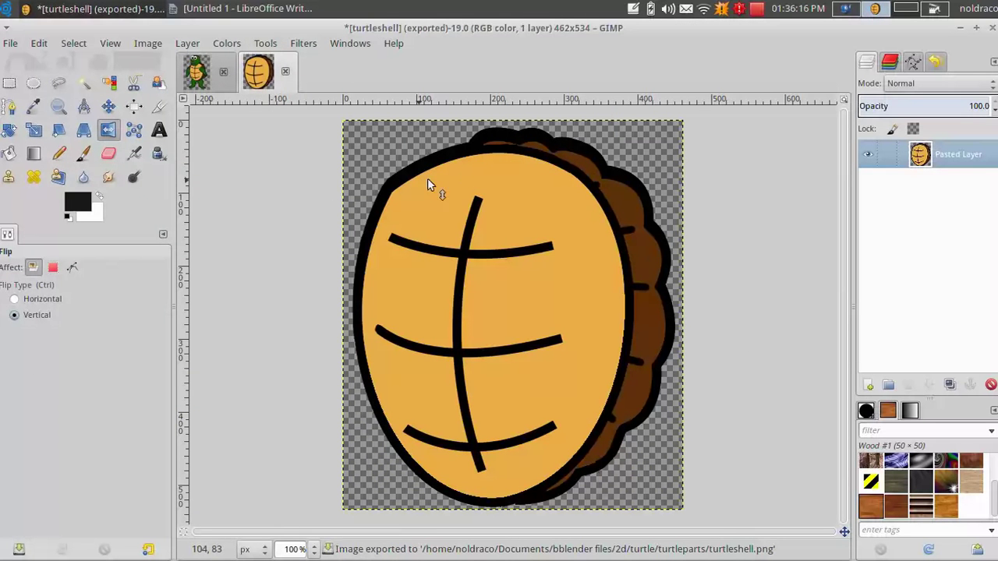
Step: In turtletutorial, make New Layer#6 active and copy its pupil pixels
{"action": "left_click", "coordinate": [204, 78]}
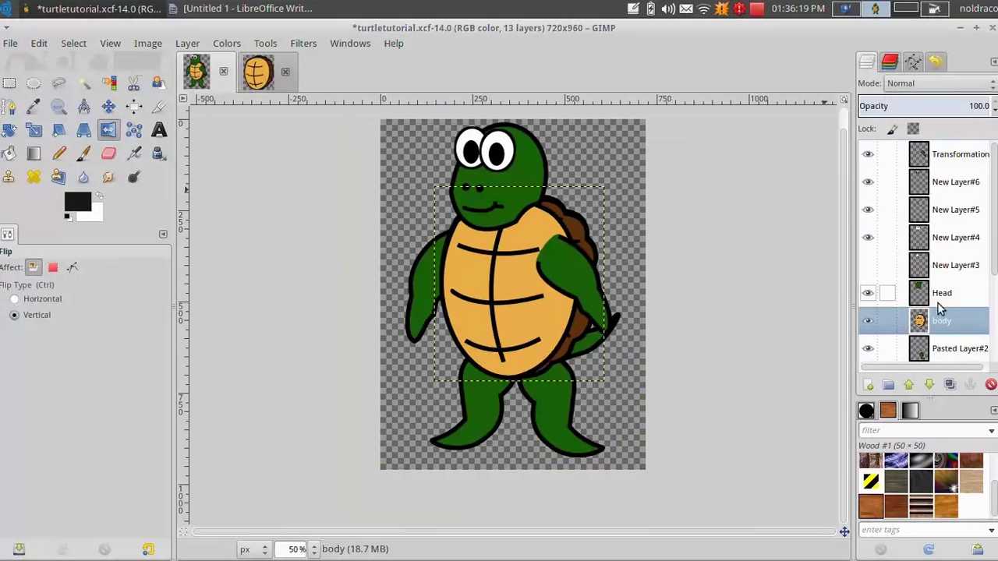
{"action": "left_click", "coordinate": [935, 204]}
{"action": "left_click", "coordinate": [935, 187]}
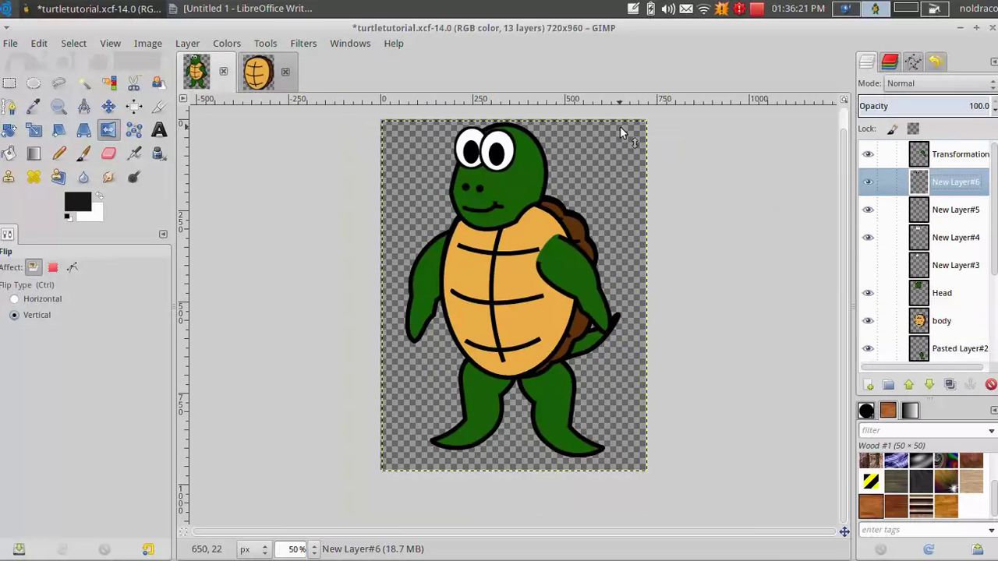
{"action": "right_click", "coordinate": [516, 189]}
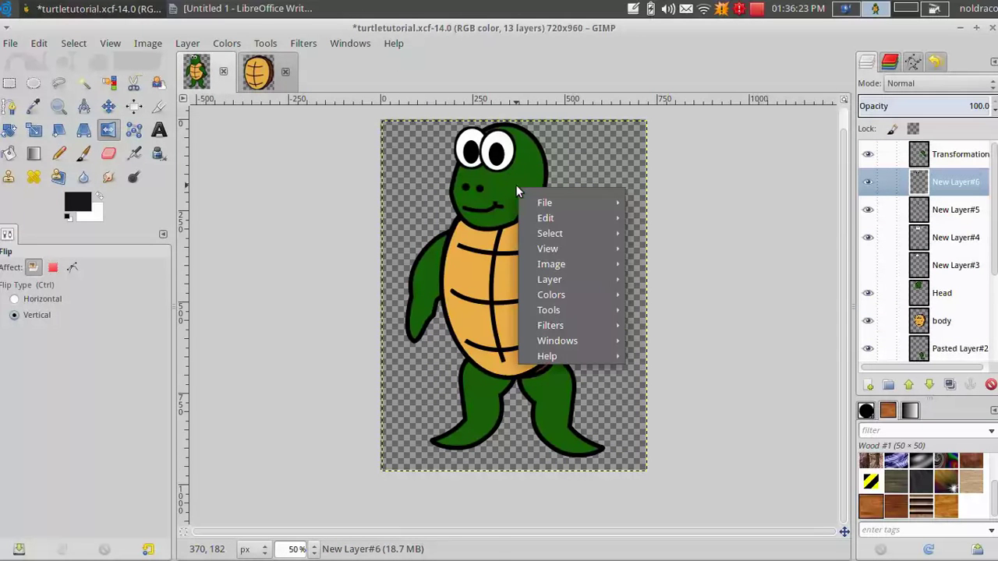
{"action": "mouse_move", "coordinate": [581, 215]}
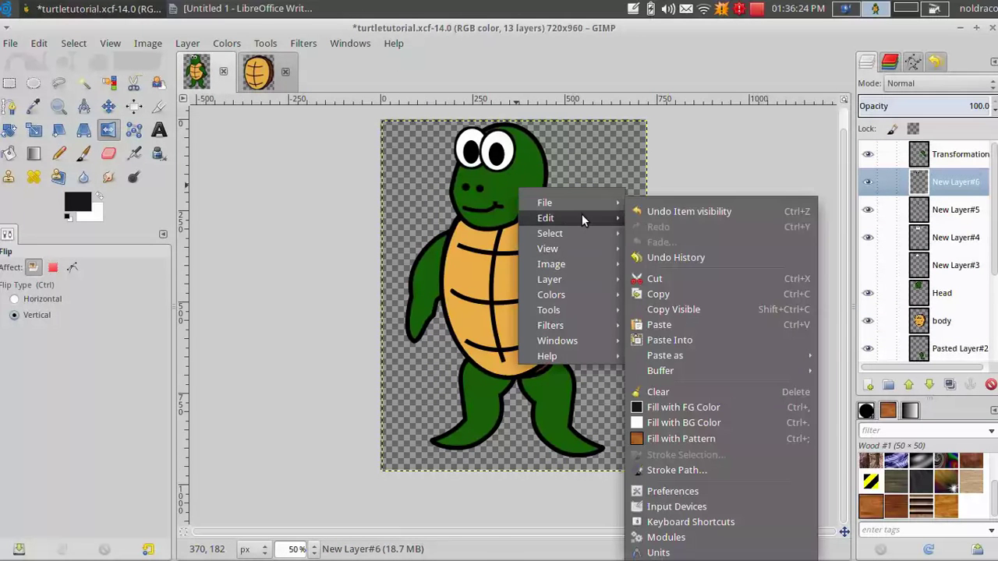
{"action": "left_click", "coordinate": [705, 294]}
Step: Paste the pupils as a new image and autocrop it to 112×70
{"action": "right_click", "coordinate": [491, 257]}
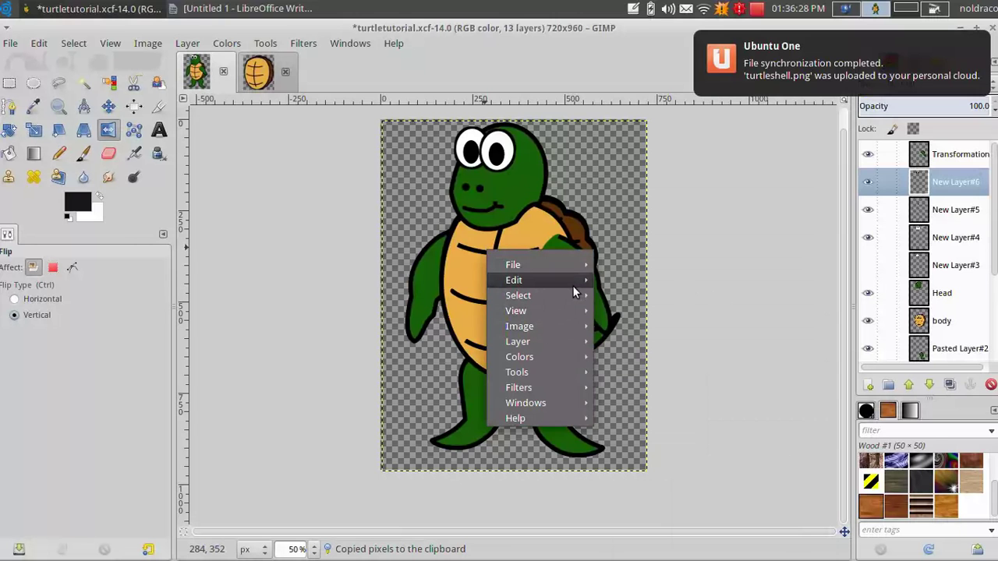
{"action": "mouse_move", "coordinate": [577, 281]}
{"action": "mouse_move", "coordinate": [743, 356]}
{"action": "left_click", "coordinate": [811, 363]}
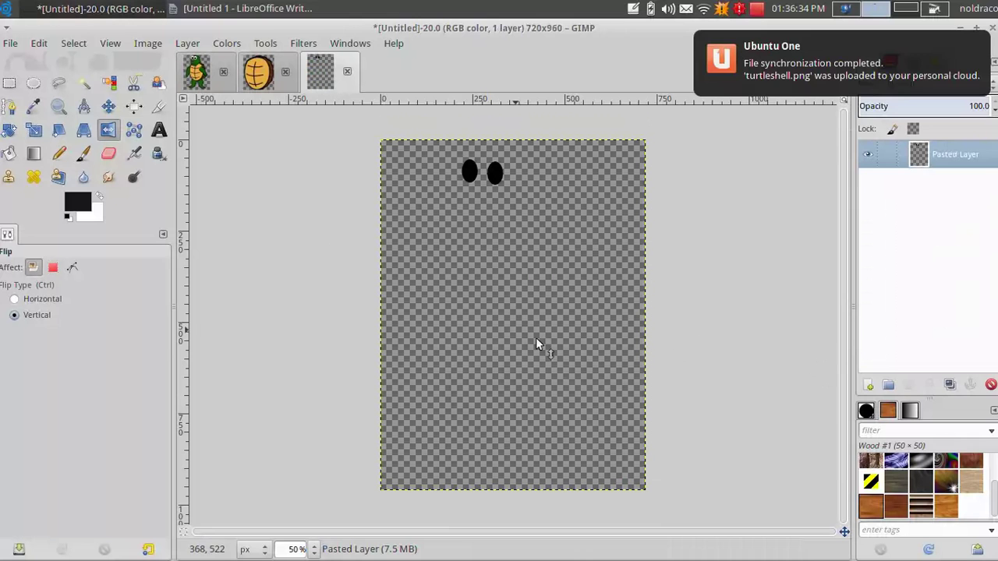
{"action": "left_click", "coordinate": [156, 43]}
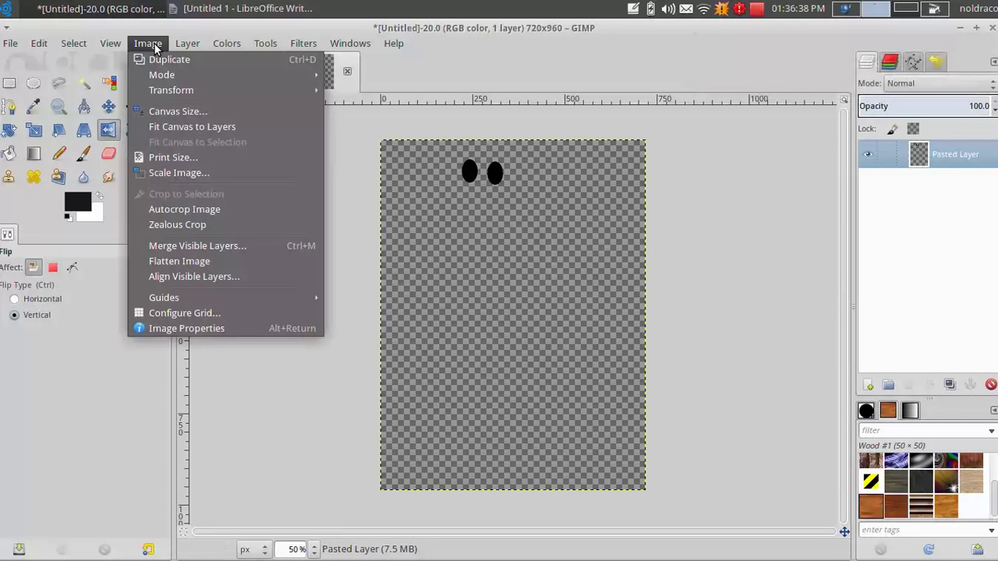
{"action": "left_click", "coordinate": [238, 210]}
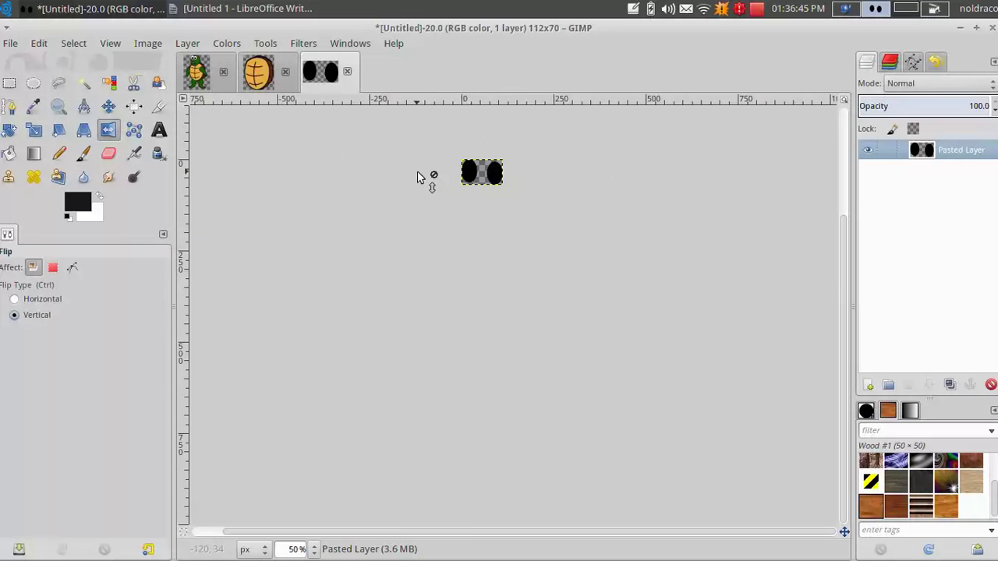
Step: Export the pupils image as pupils.png into the turtle parts folder
{"action": "left_click", "coordinate": [12, 44]}
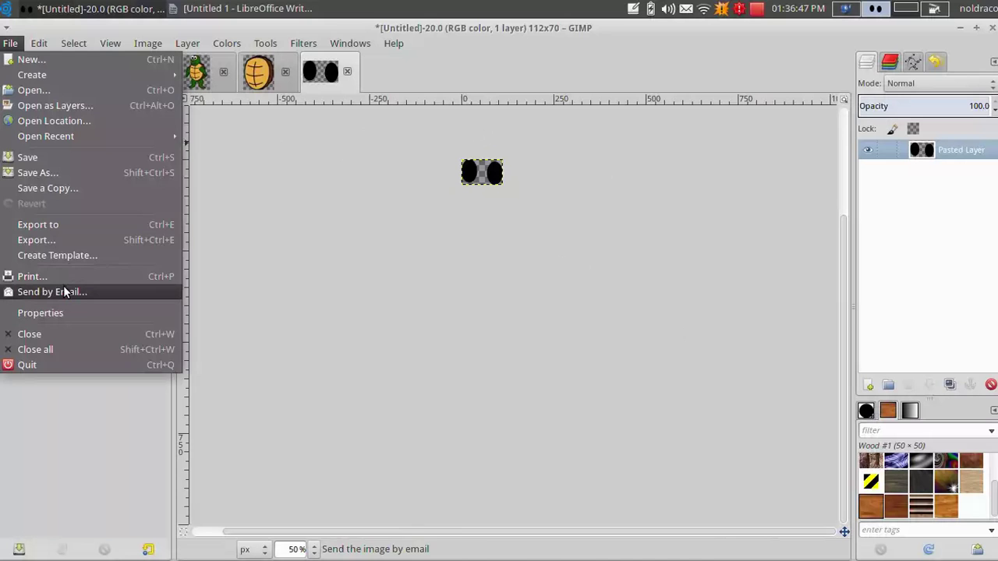
{"action": "left_click", "coordinate": [84, 236]}
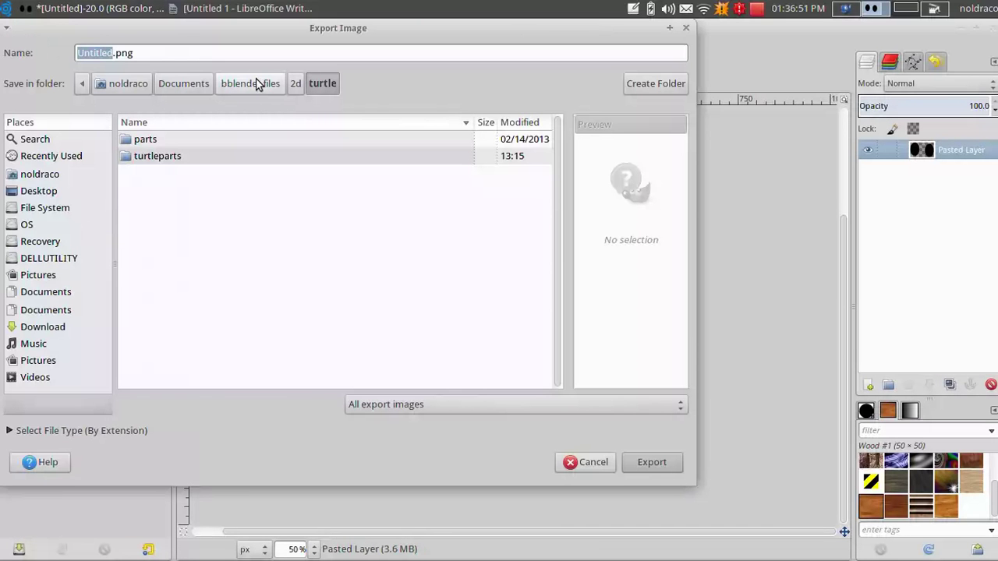
{"action": "double_click", "coordinate": [220, 137]}
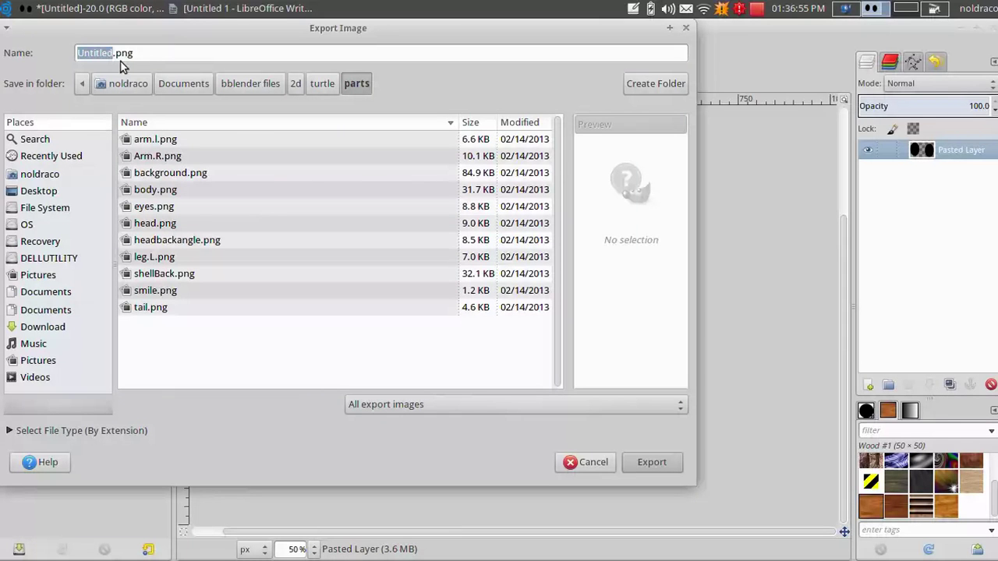
{"action": "left_click_drag", "start_coordinate": [113, 53], "coordinate": [45, 56]}
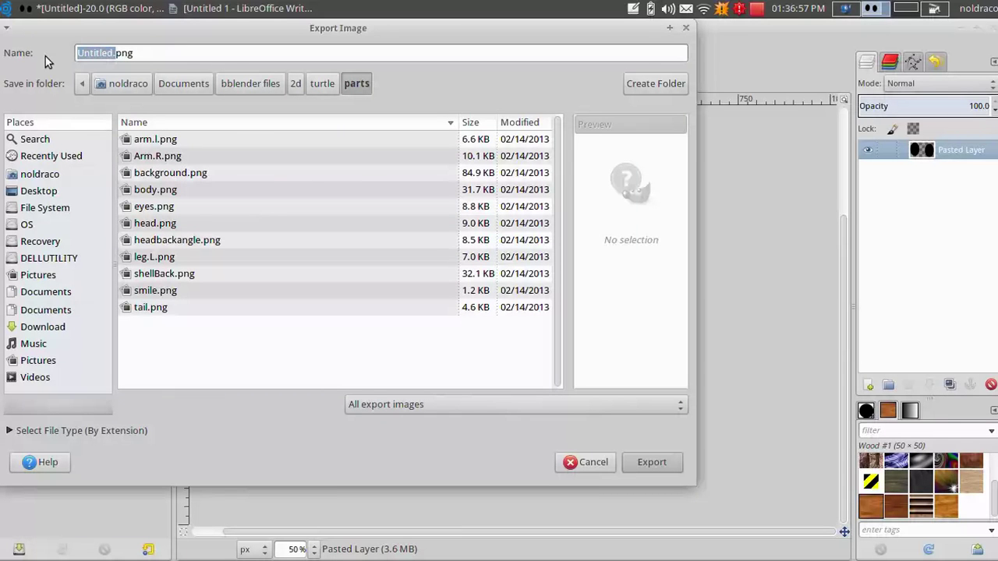
{"action": "type", "text": "pup"}
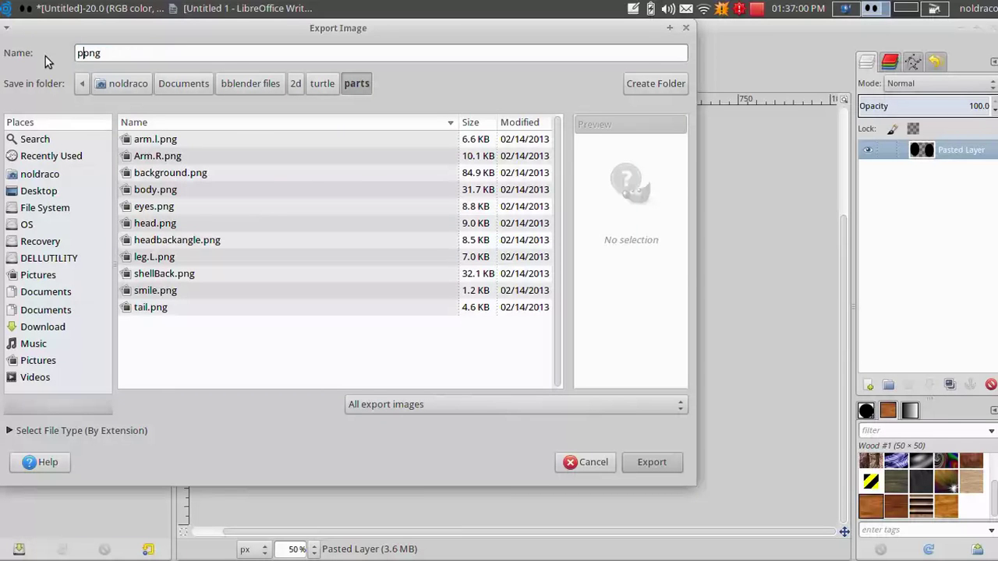
{"action": "type", "text": "ils"}
{"action": "key", "text": "Return"}
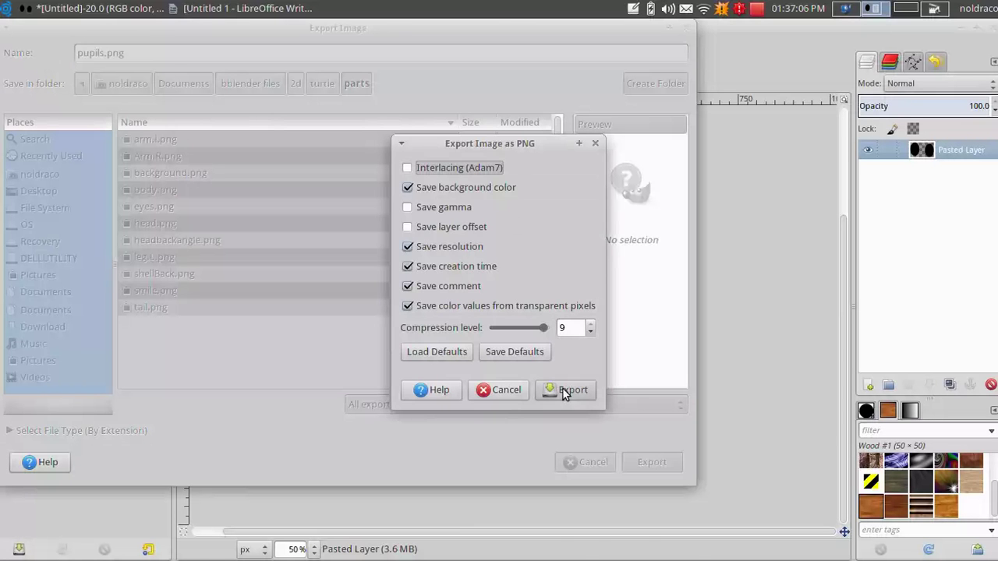
{"action": "left_click", "coordinate": [563, 389]}
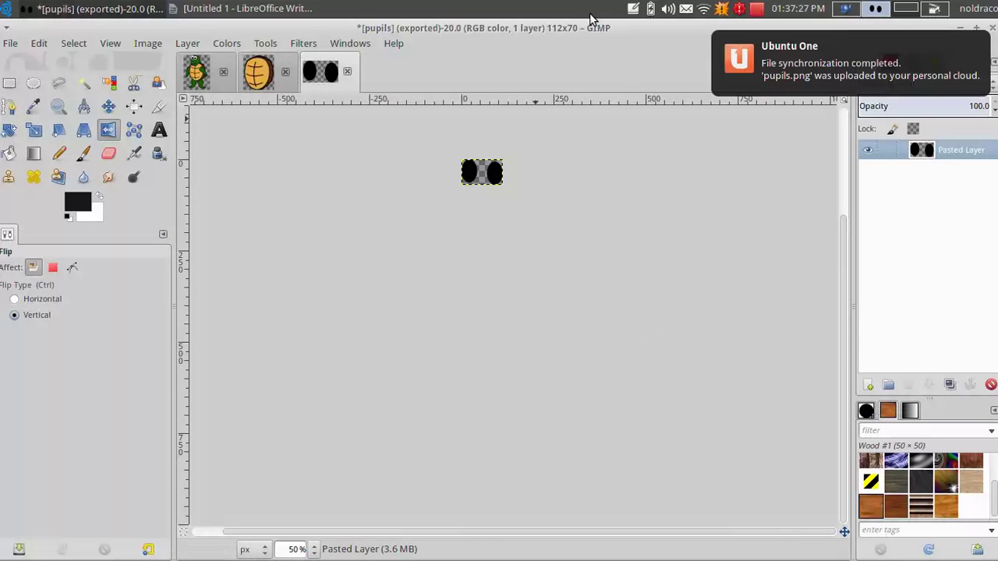
{"action": "mouse_move", "coordinate": [549, 551]}
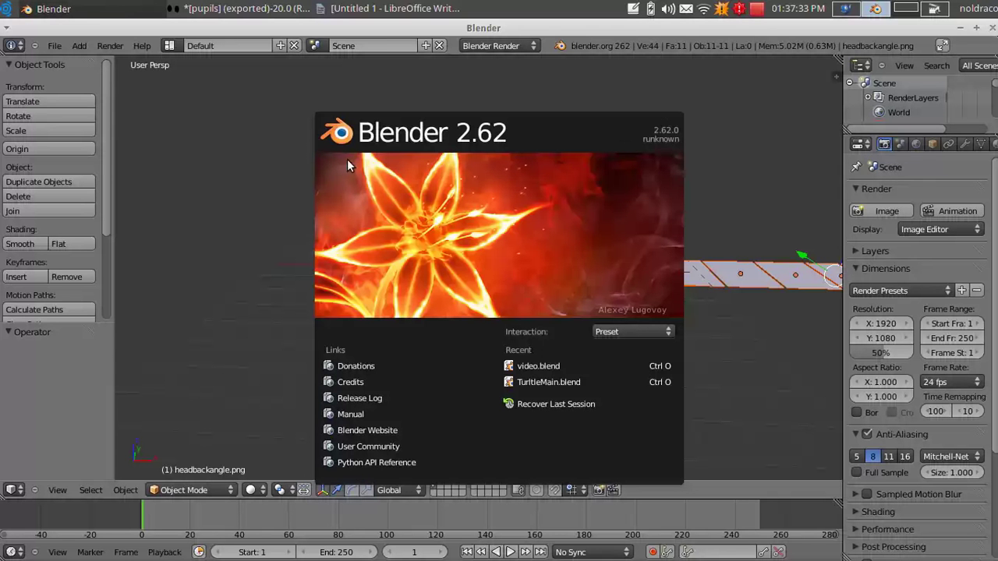
Step: Dismiss the Blender splash screen and look over the scene
{"action": "left_click", "coordinate": [249, 233]}
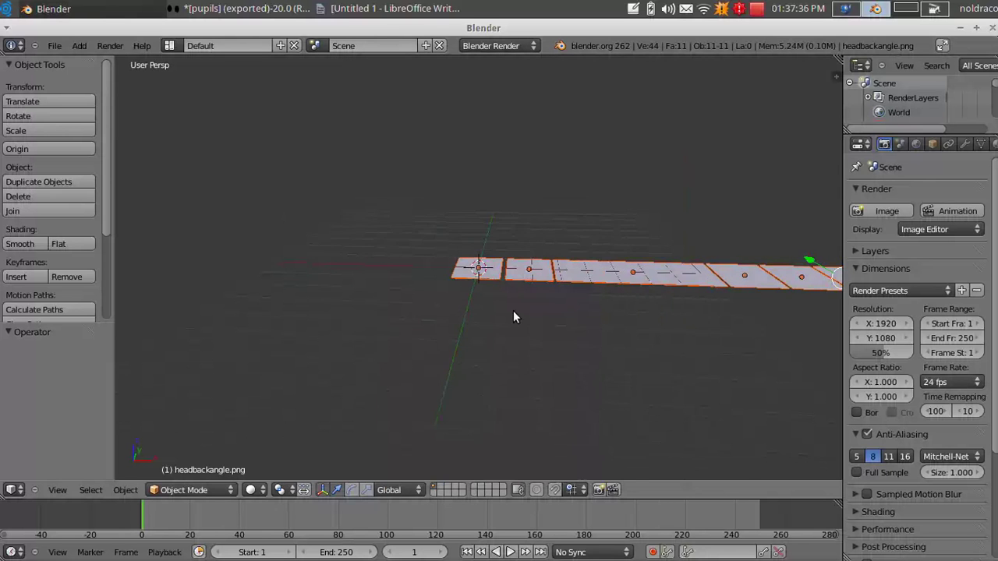
{"action": "left_click", "coordinate": [54, 45]}
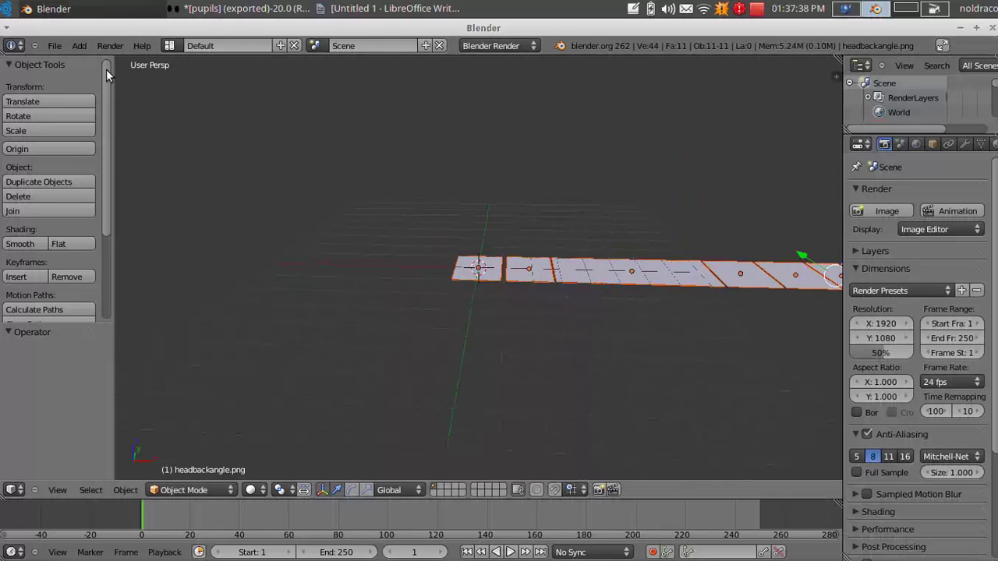
{"action": "middle_click_drag", "start_coordinate": [599, 312], "coordinate": [596, 285]}
{"action": "scroll", "coordinate": [551, 277], "scroll_direction": "down", "scroll_amount": 1}
Step: Select all objects with A, delete them, and check the now-empty scene
{"action": "key", "text": "a"}
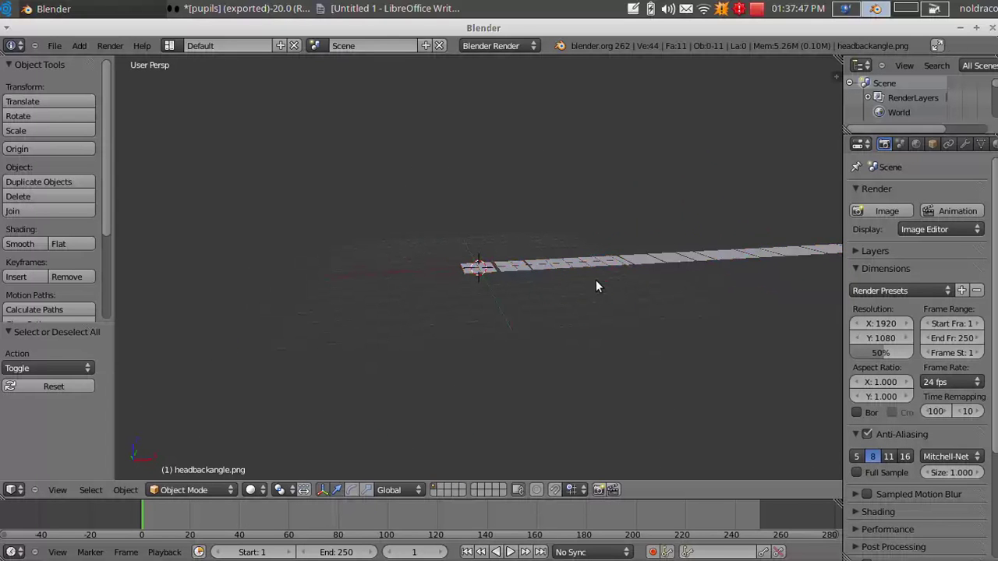
{"action": "key", "text": "a"}
{"action": "key", "text": "a"}
{"action": "key", "text": "a"}
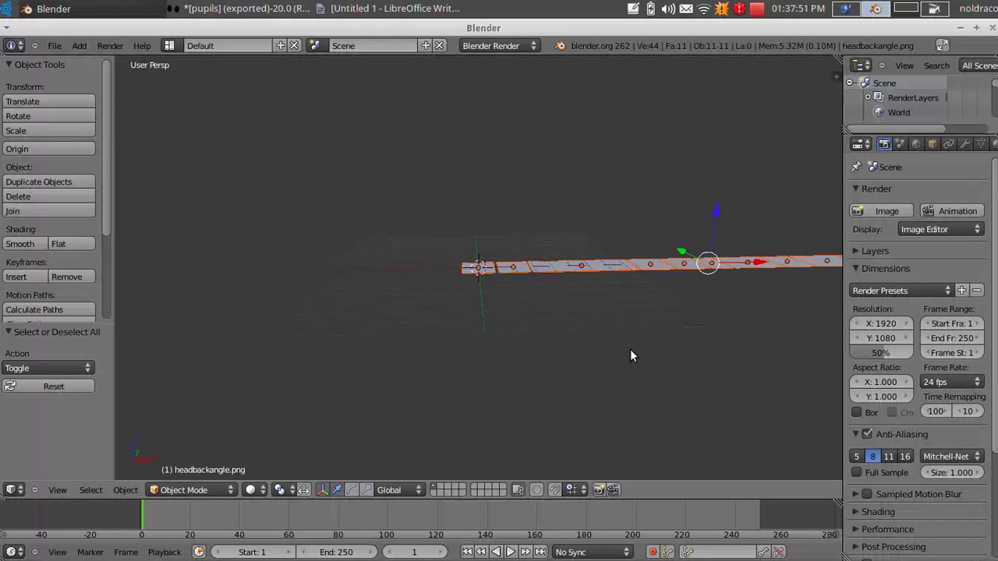
{"action": "key", "text": "x"}
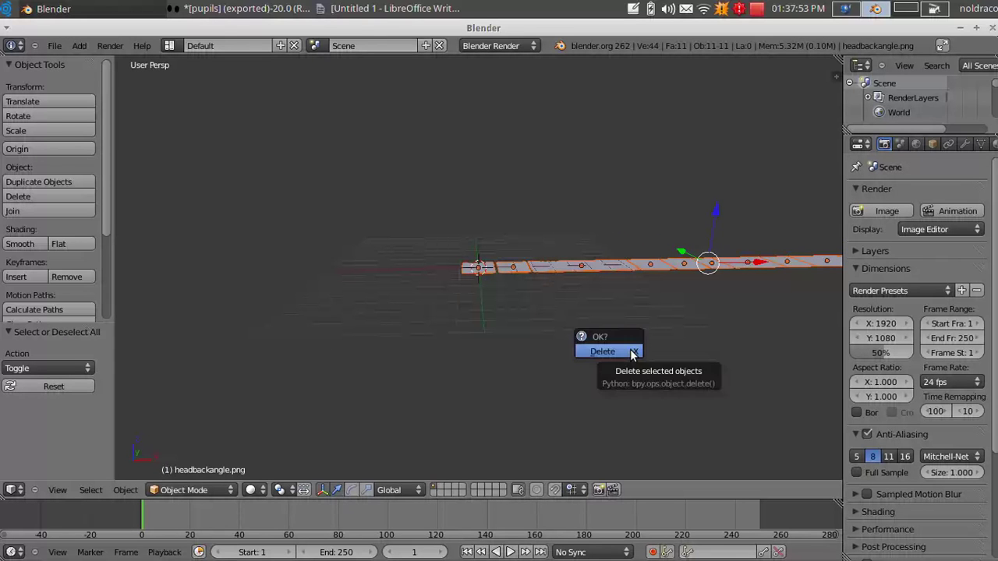
{"action": "left_click", "coordinate": [632, 355]}
{"action": "middle_click_drag", "start_coordinate": [563, 269], "coordinate": [491, 289]}
{"action": "middle_click_drag", "start_coordinate": [365, 321], "coordinate": [471, 284]}
{"action": "middle_click_drag", "start_coordinate": [378, 266], "coordinate": [440, 274]}
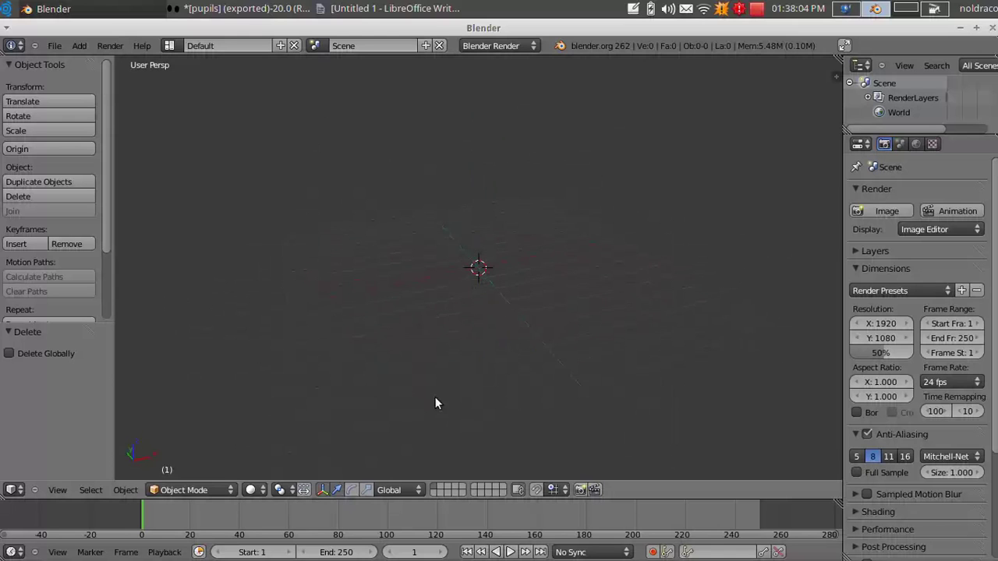
{"action": "middle_click_drag", "start_coordinate": [435, 399], "coordinate": [479, 348]}
{"action": "left_click", "coordinate": [56, 47]}
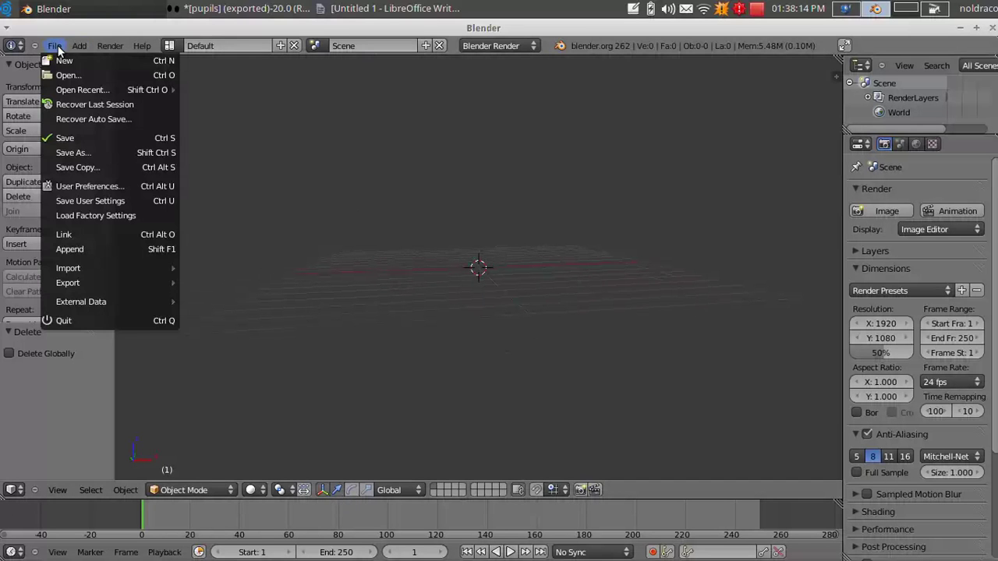
{"action": "left_click", "coordinate": [129, 186]}
{"action": "left_click", "coordinate": [283, 51]}
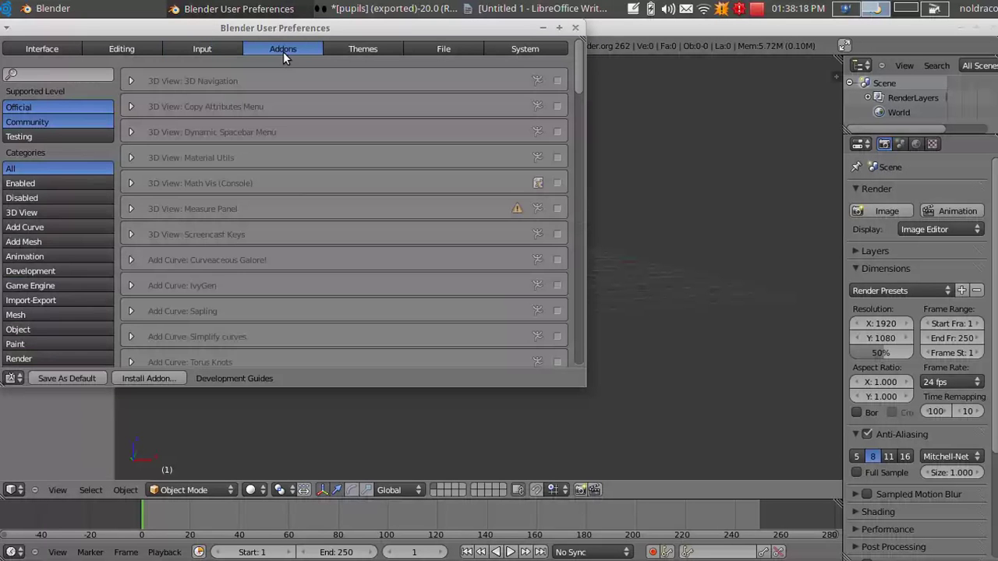
{"action": "left_click", "coordinate": [92, 75]}
{"action": "type", "text": "import"}
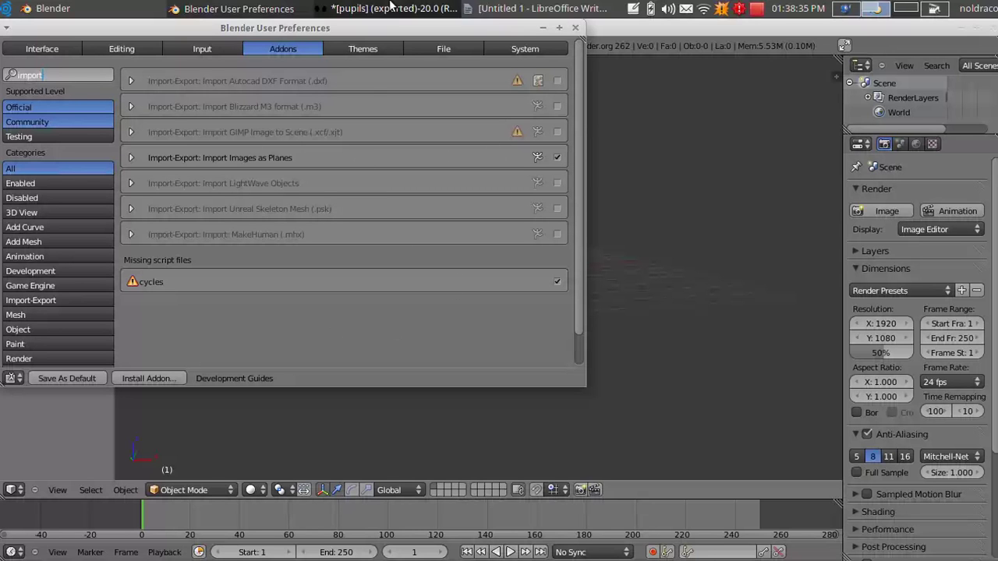
{"action": "left_click", "coordinate": [576, 27]}
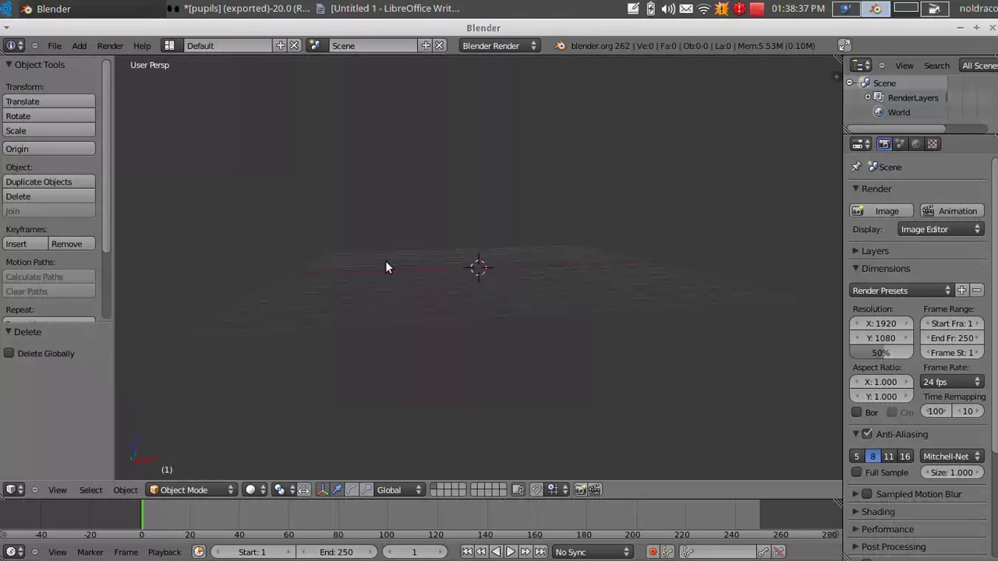
{"action": "middle_click_drag", "start_coordinate": [346, 299], "coordinate": [328, 291]}
Step: Start an Images as Planes import with all images in the turtle parts folder
{"action": "middle_click_drag", "start_coordinate": [387, 297], "coordinate": [418, 296]}
{"action": "left_click", "coordinate": [55, 45]}
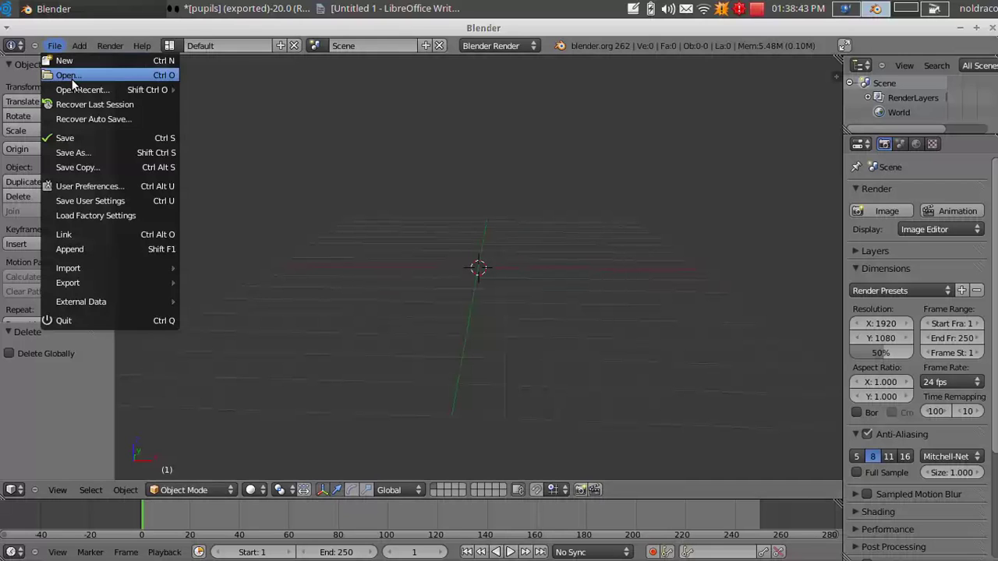
{"action": "mouse_move", "coordinate": [86, 268]}
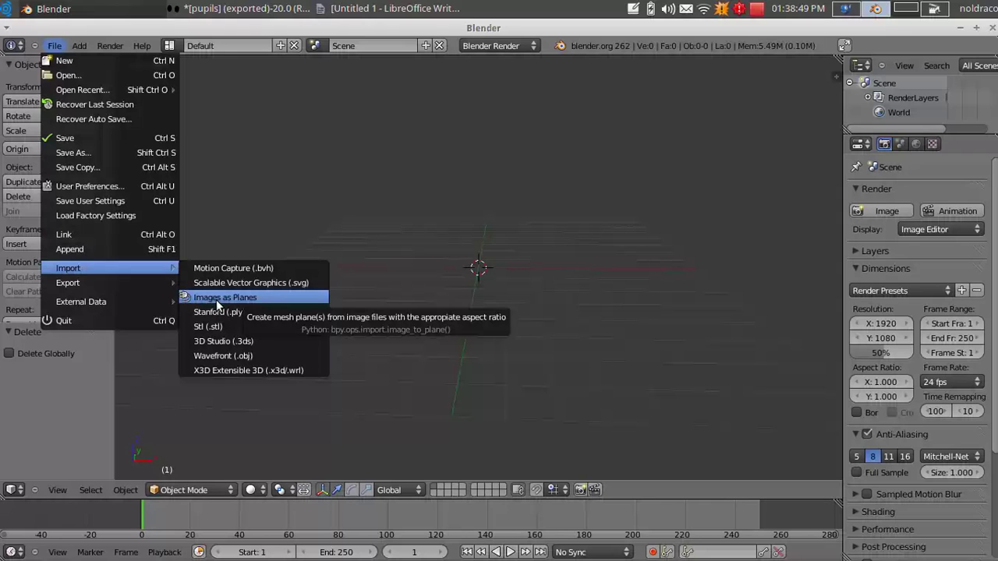
{"action": "left_click", "coordinate": [218, 299]}
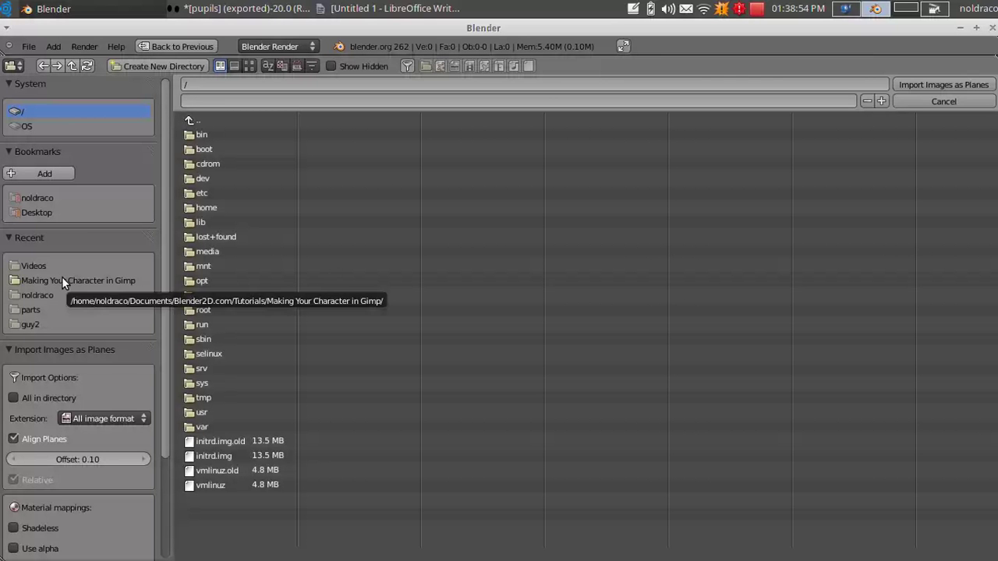
{"action": "left_click", "coordinate": [36, 309]}
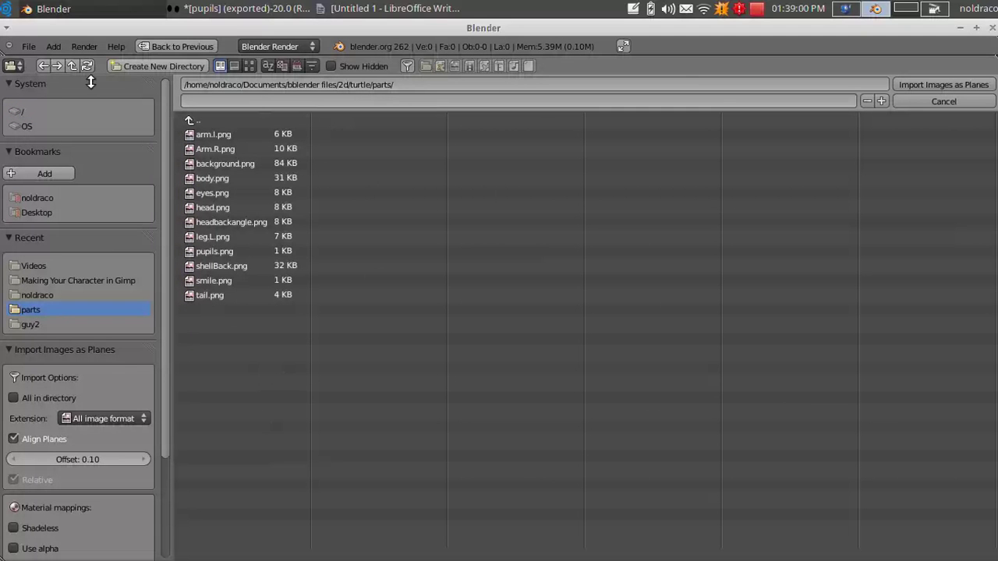
{"action": "left_click", "coordinate": [14, 399]}
{"action": "scroll", "coordinate": [117, 374], "scroll_direction": "down", "scroll_amount": 3}
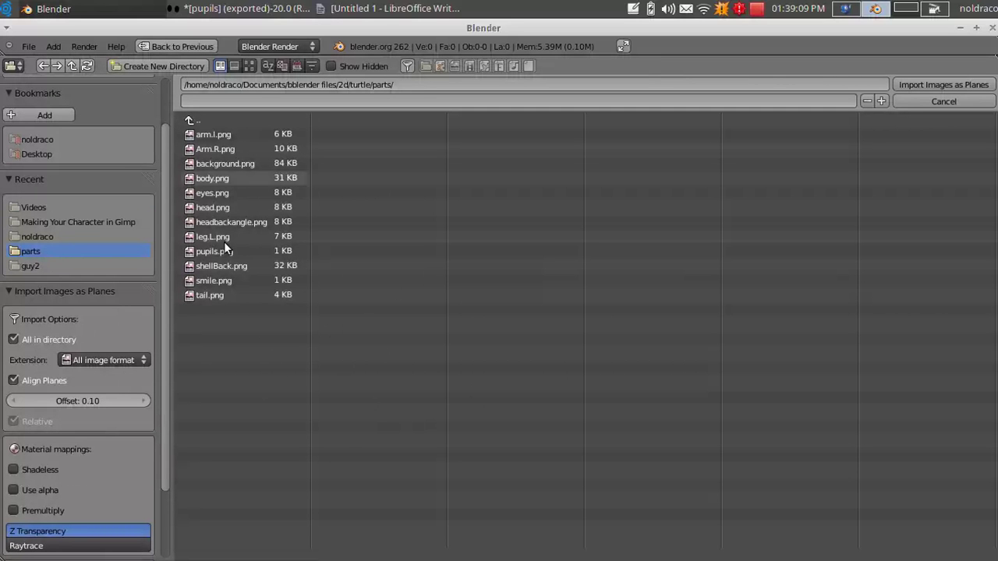
{"action": "scroll", "coordinate": [52, 431], "scroll_direction": "down", "scroll_amount": 3}
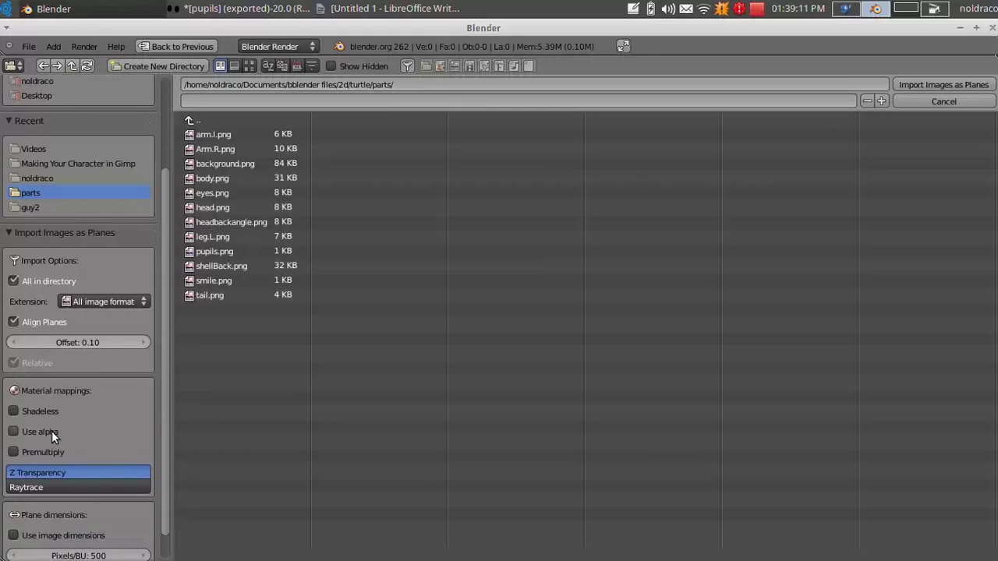
{"action": "key", "text": "ctrl+alt+Right"}
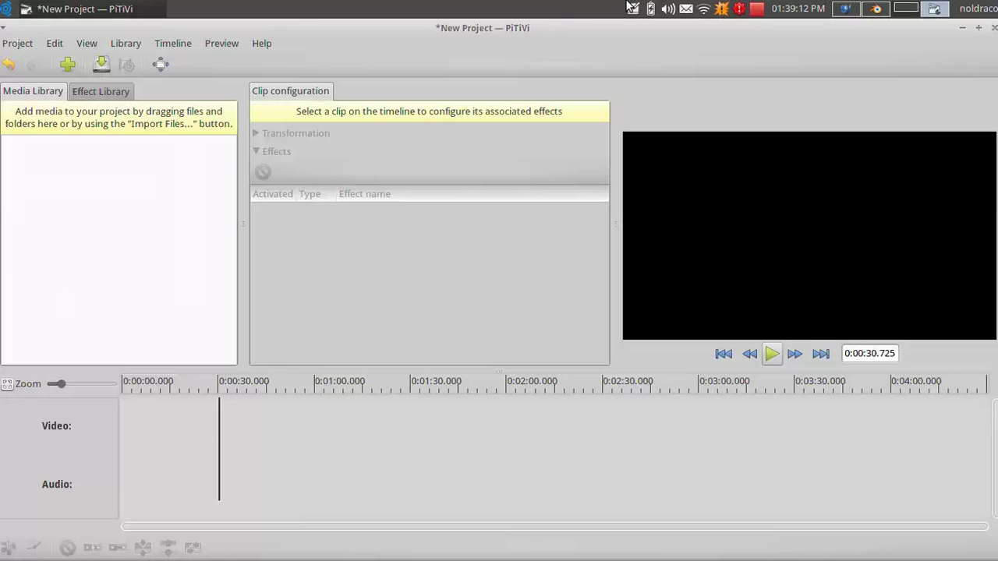
{"action": "left_click", "coordinate": [875, 9]}
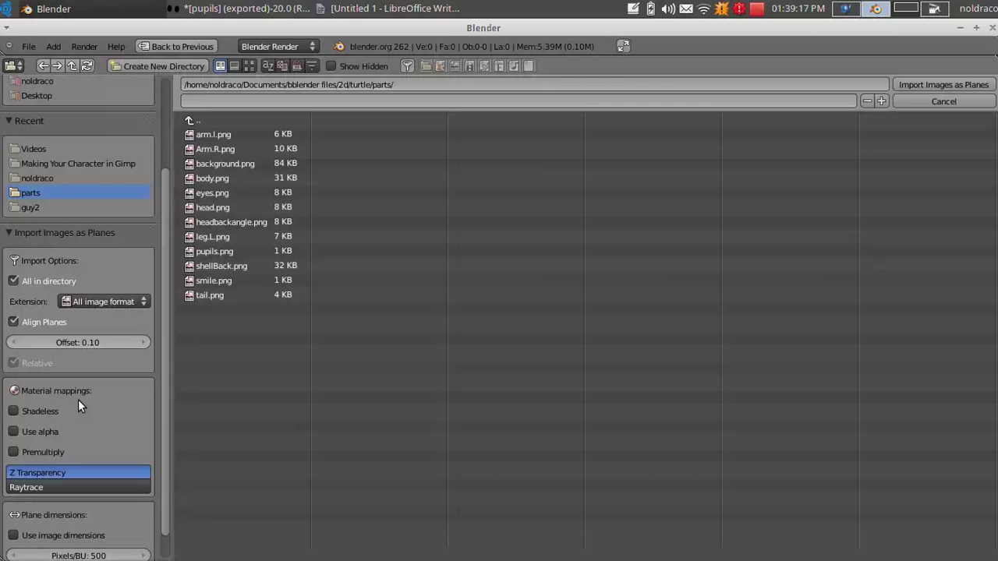
Step: Enable Shadeless, Use alpha and Premultiply, then import the planes
{"action": "left_click", "coordinate": [13, 412]}
{"action": "left_click", "coordinate": [13, 432]}
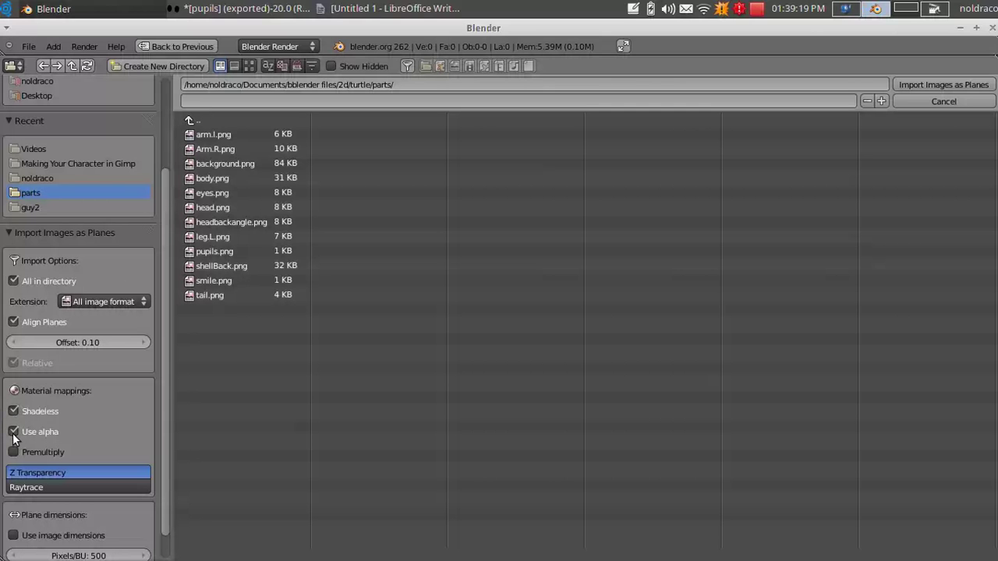
{"action": "left_click", "coordinate": [14, 452]}
{"action": "left_click", "coordinate": [903, 84]}
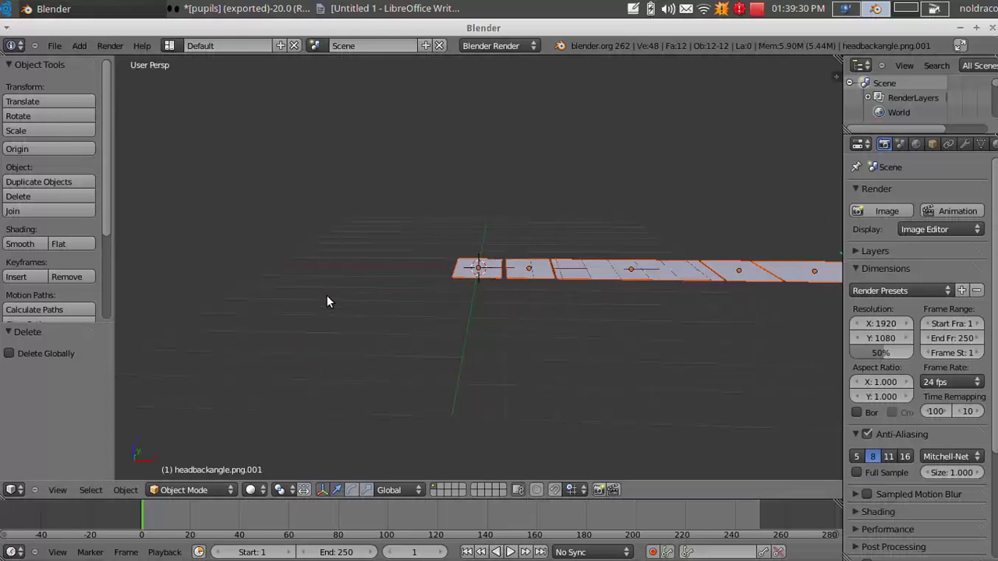
Step: Rotate the selected image planes 90° about the X axis
{"action": "middle_click_drag", "start_coordinate": [671, 304], "coordinate": [530, 295]}
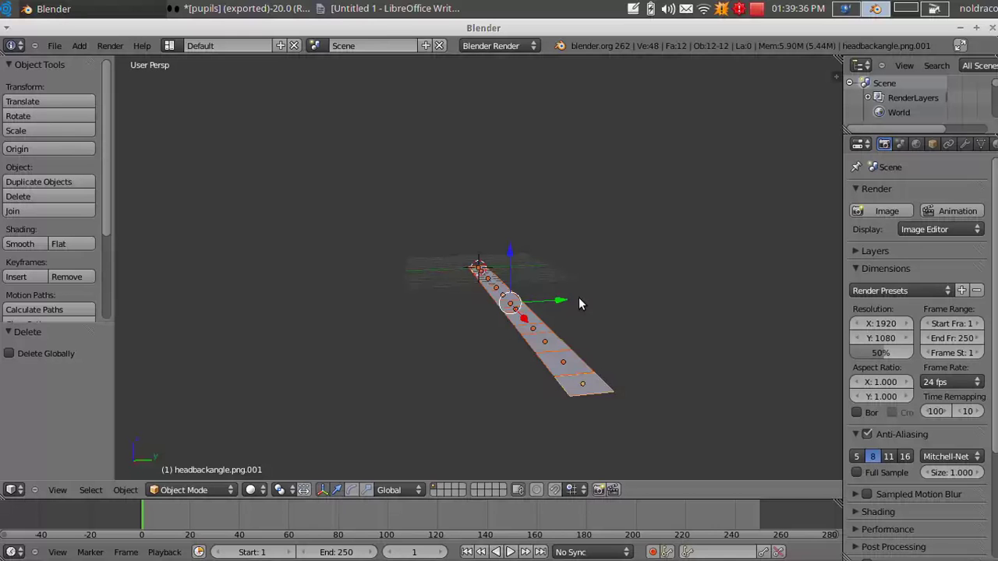
{"action": "middle_click_drag", "start_coordinate": [631, 330], "coordinate": [413, 414]}
{"action": "key", "text": "r"}
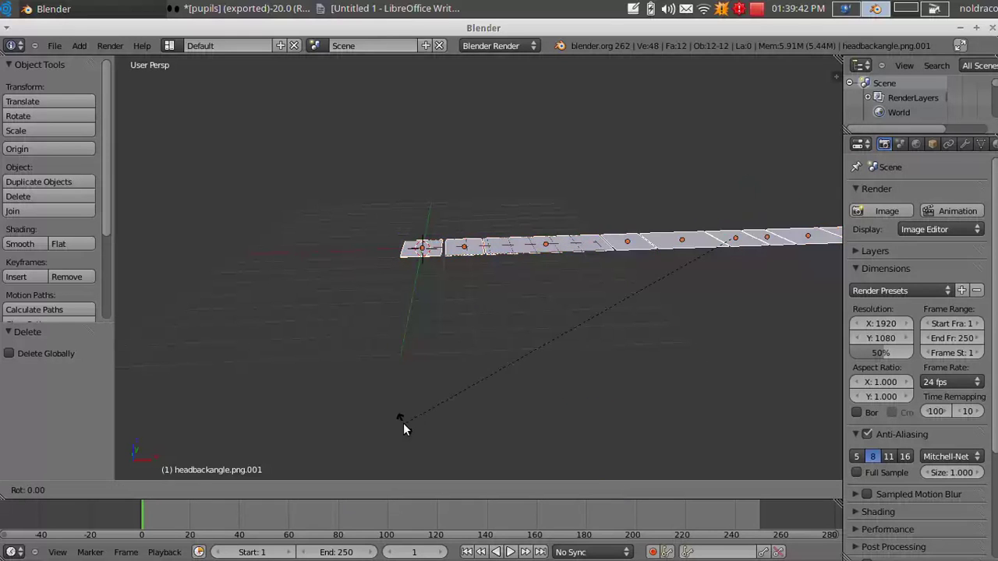
{"action": "key", "text": "x"}
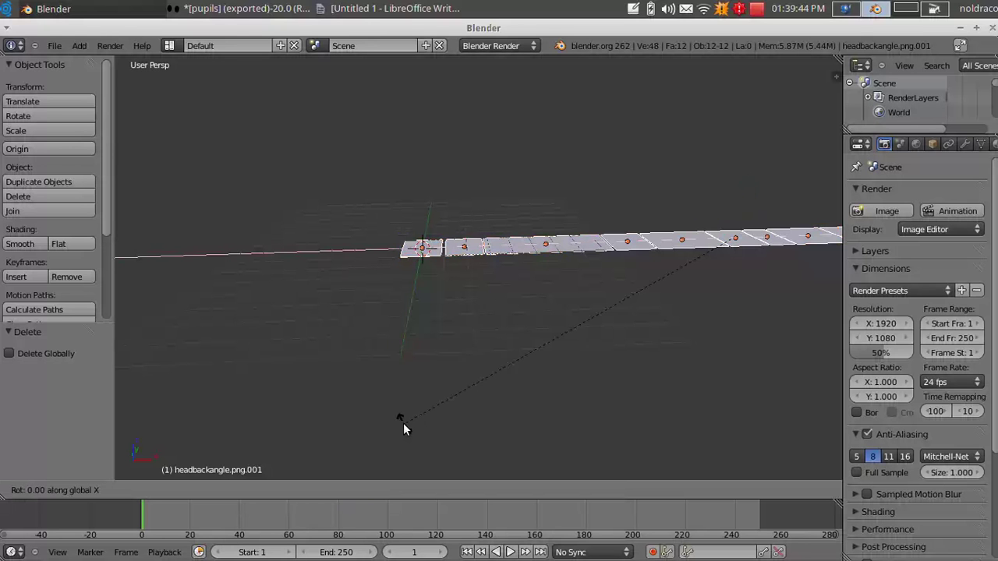
{"action": "type", "text": "90"}
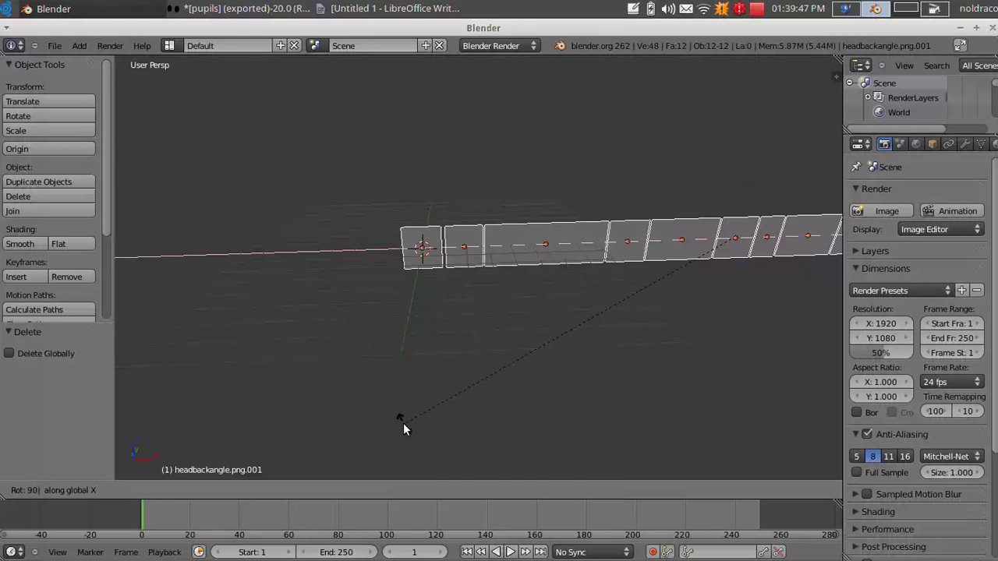
{"action": "key", "text": "Return"}
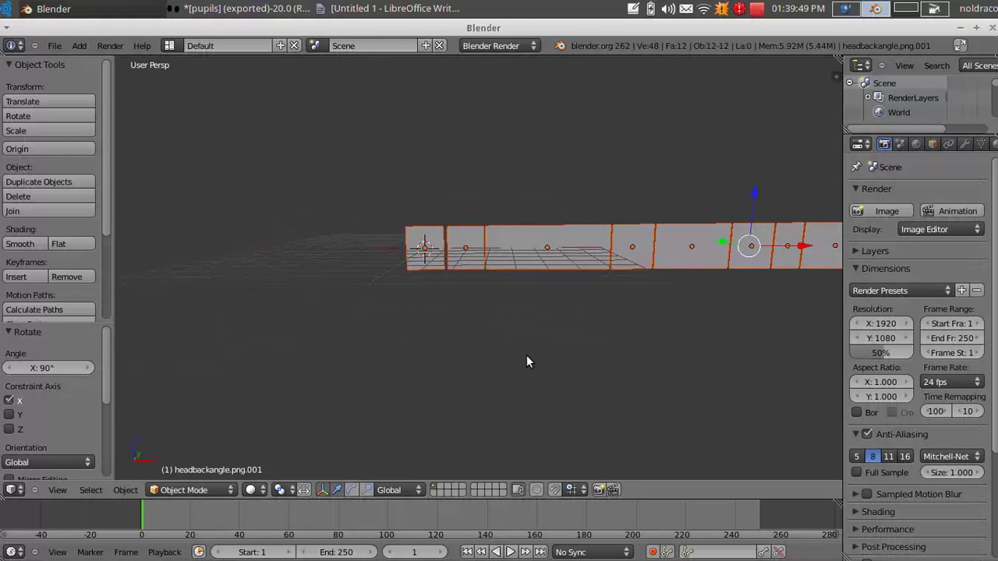
{"action": "middle_click_drag", "start_coordinate": [526, 361], "coordinate": [451, 383]}
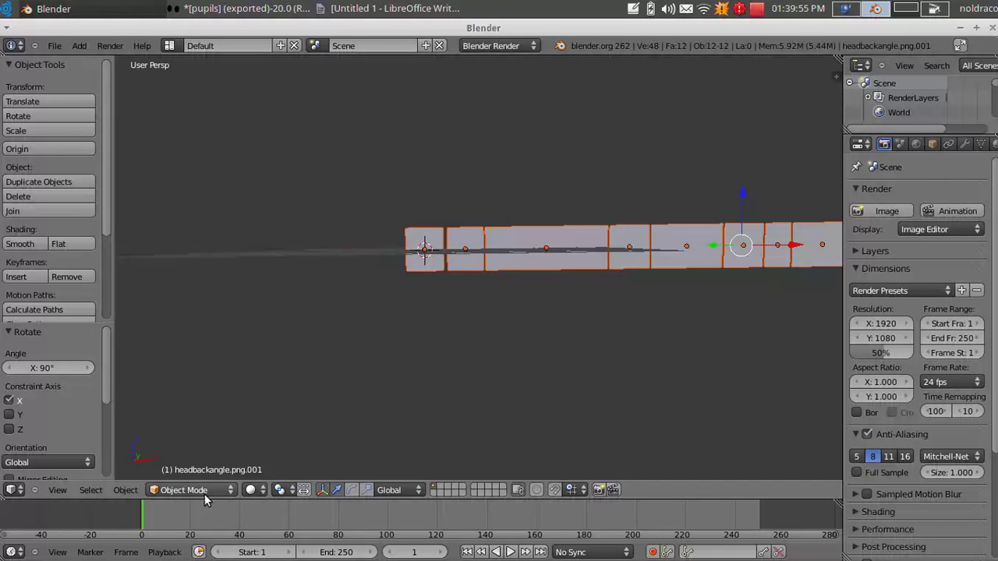
Step: Switch viewport shading to Texture so the images show on the planes
{"action": "left_click", "coordinate": [252, 489]}
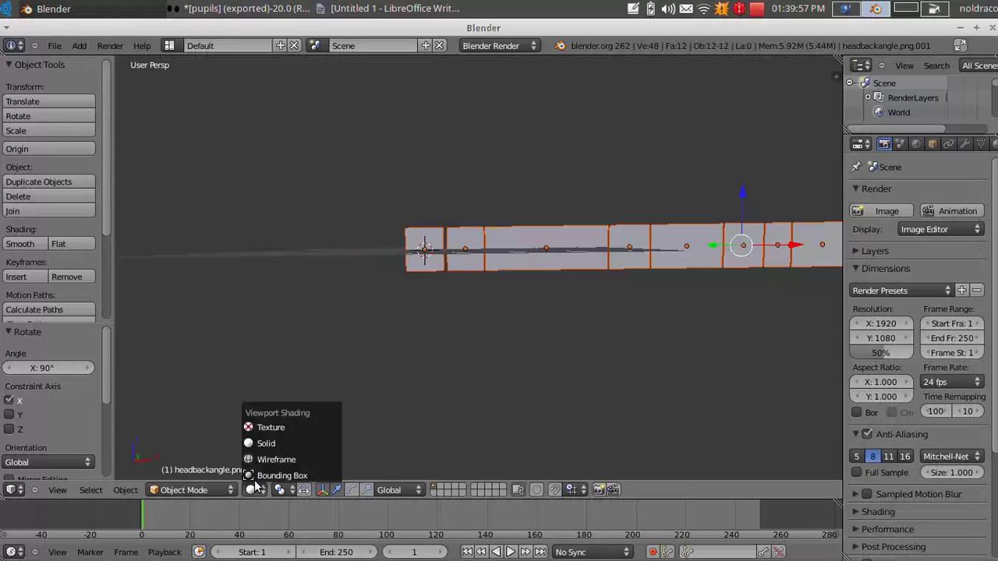
{"action": "left_click", "coordinate": [286, 434]}
{"action": "mouse_move", "coordinate": [397, 376]}
{"action": "middle_mouse_down"}
{"action": "mouse_move", "coordinate": [523, 322]}
{"action": "mouse_move", "coordinate": [702, 326]}
{"action": "mouse_move", "coordinate": [485, 313]}
{"action": "mouse_move", "coordinate": [534, 361]}
{"action": "mouse_move", "coordinate": [577, 288]}
{"action": "middle_mouse_up"}
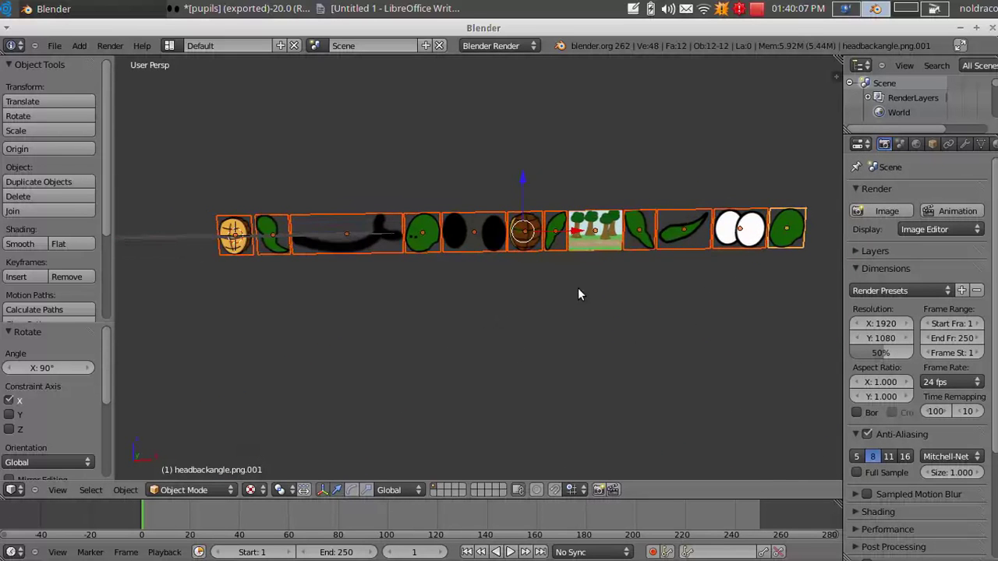
Step: Delete the background, shellBack and far-right green planes
{"action": "right_click", "coordinate": [591, 246]}
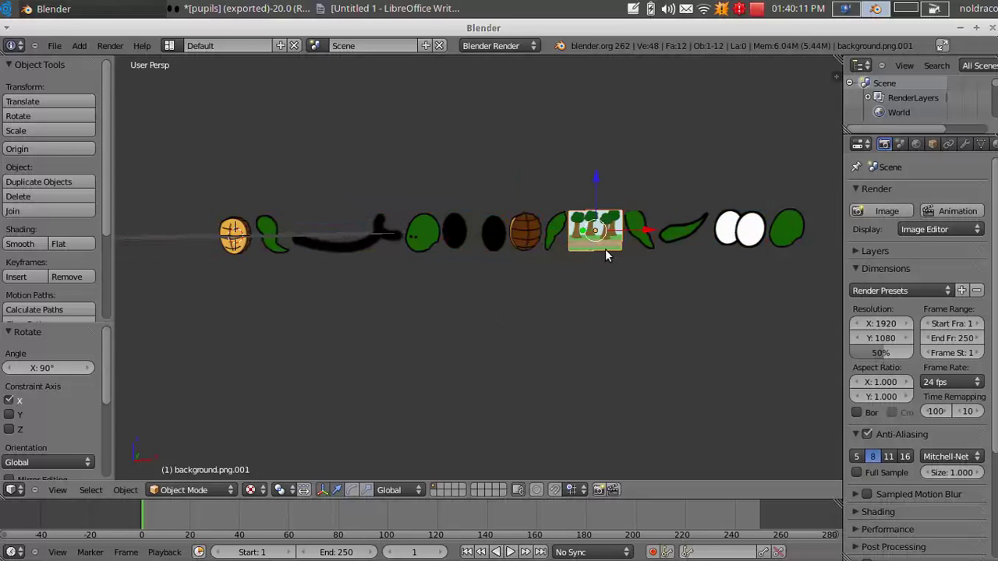
{"action": "key", "text": "x"}
{"action": "left_click", "coordinate": [602, 251]}
{"action": "right_click", "coordinate": [519, 228]}
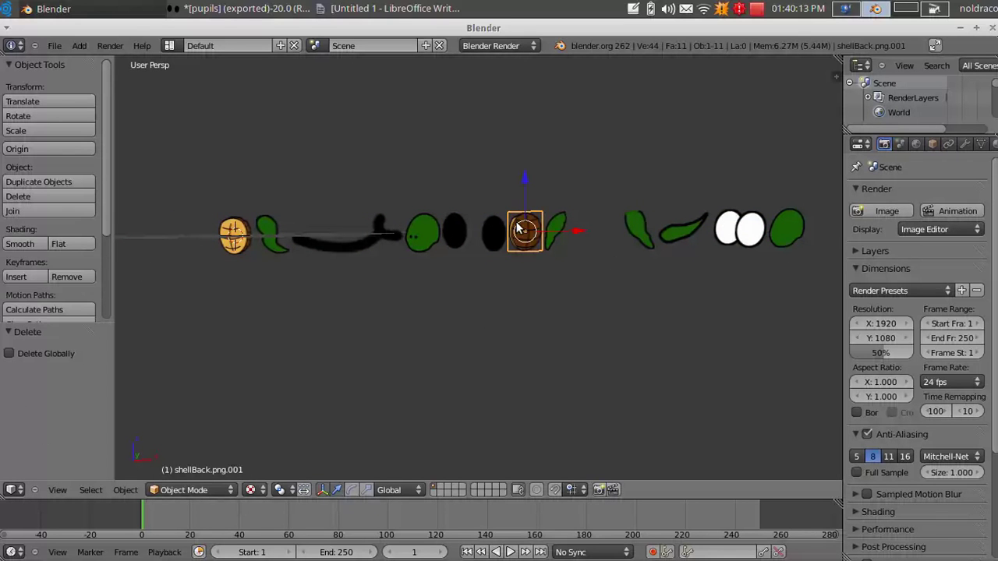
{"action": "key", "text": "x"}
{"action": "left_click", "coordinate": [516, 223]}
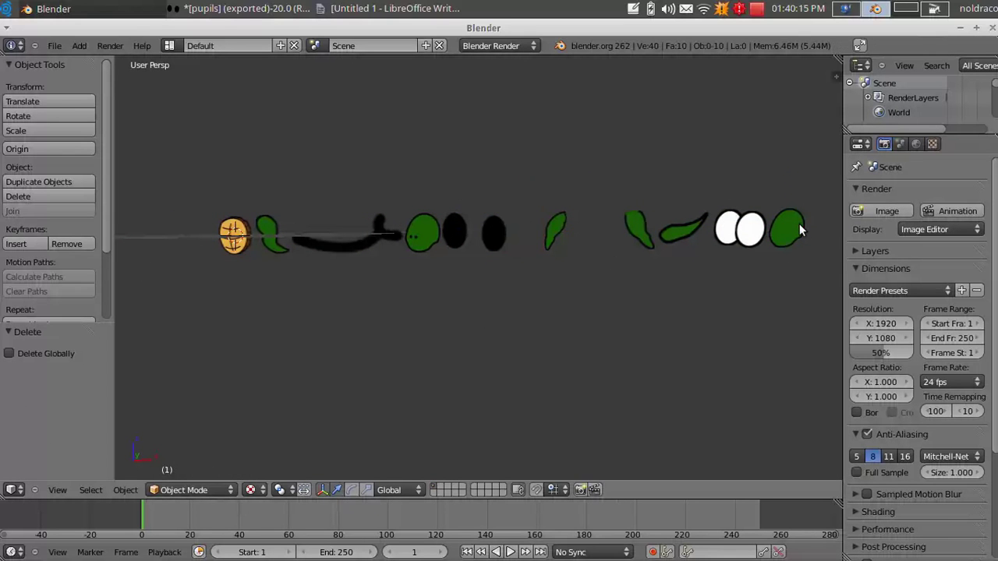
{"action": "right_click", "coordinate": [799, 229]}
{"action": "key", "text": "x"}
{"action": "left_click", "coordinate": [796, 227]}
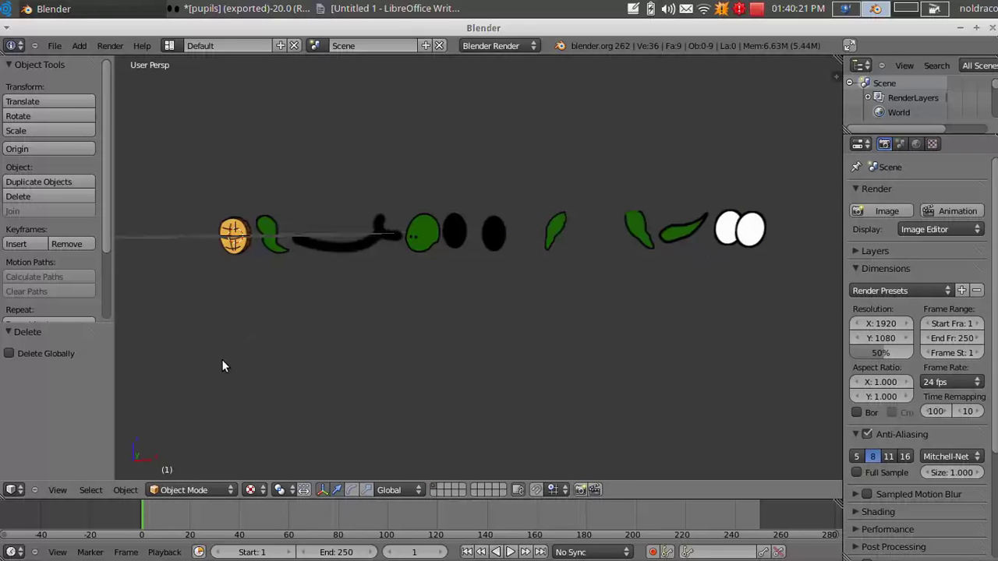
Step: Switch to Front Ortho view and pan the parts into place
{"action": "key", "text": "KP_1"}
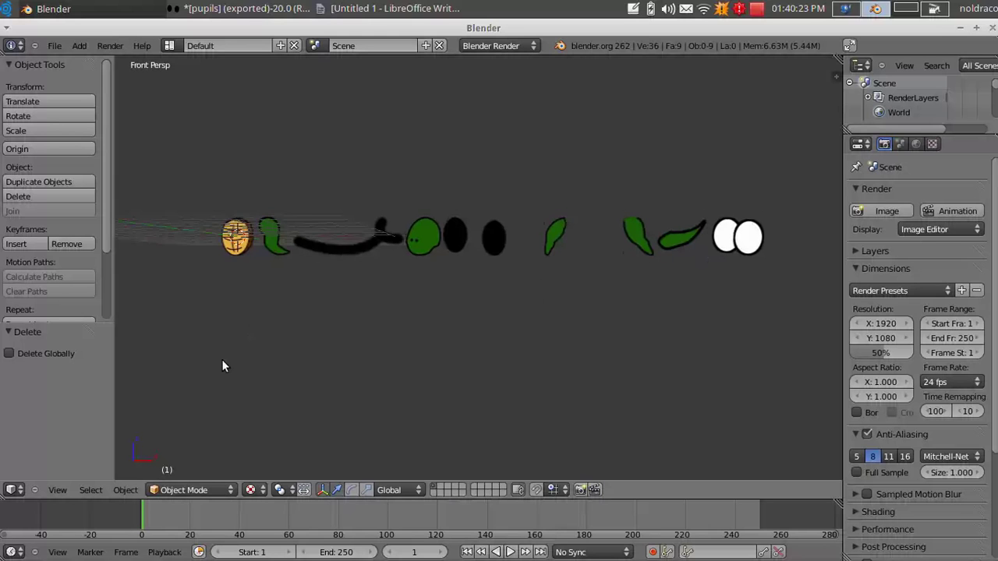
{"action": "middle_click_drag", "start_coordinate": [268, 325], "coordinate": [287, 373]}
{"action": "key", "text": "KP_1"}
{"action": "key", "text": "KP_5"}
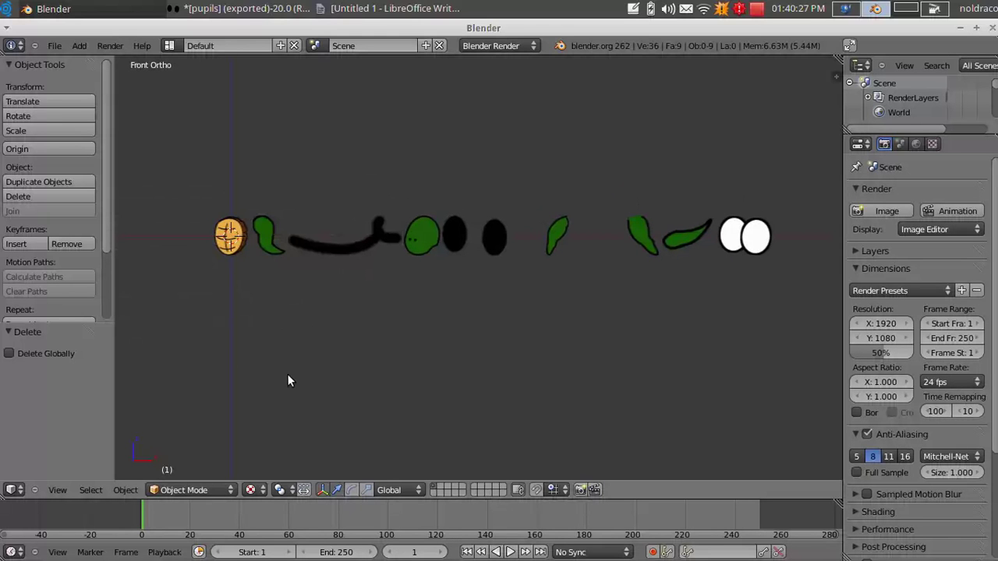
{"action": "middle_click_drag", "start_coordinate": [287, 380], "coordinate": [391, 380], "text": "shift"}
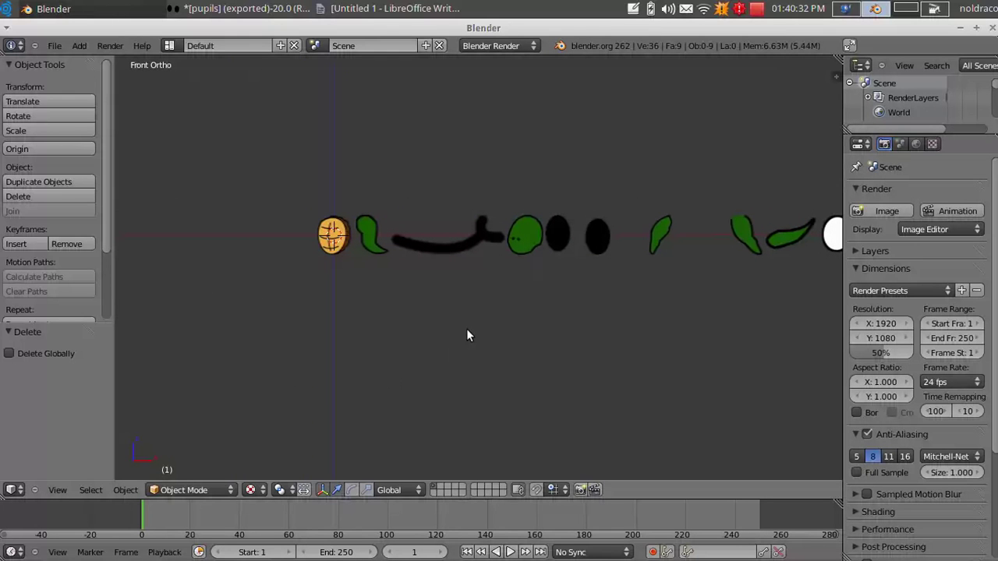
Step: Turn on Emulate Numpad in the Input preferences and close the window
{"action": "left_click", "coordinate": [54, 45]}
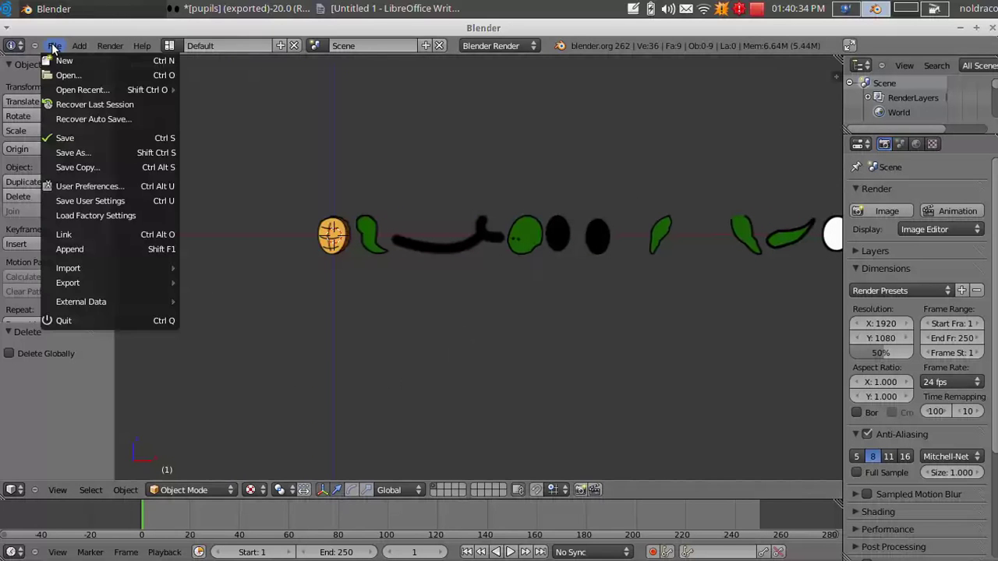
{"action": "left_click", "coordinate": [98, 188]}
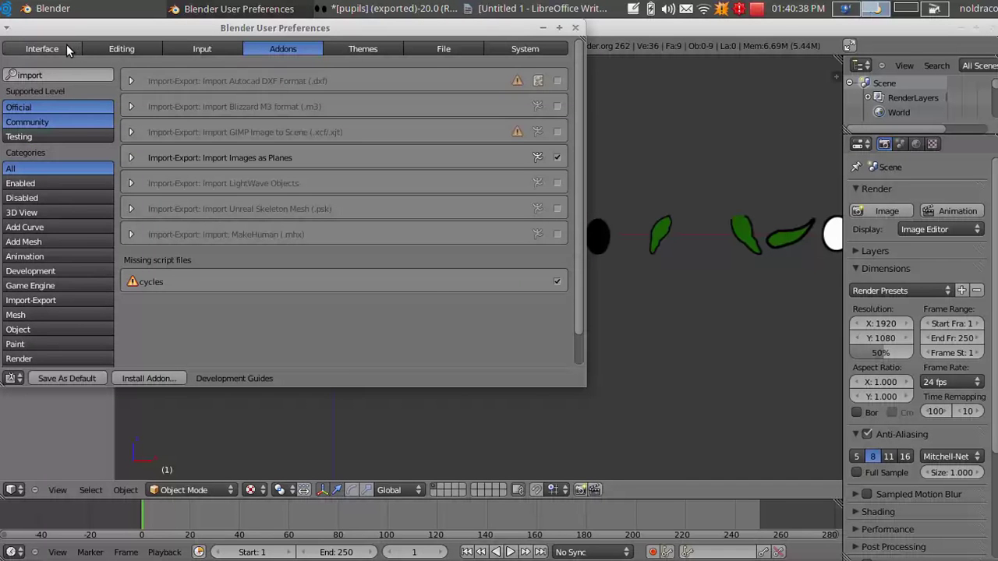
{"action": "left_click", "coordinate": [174, 45]}
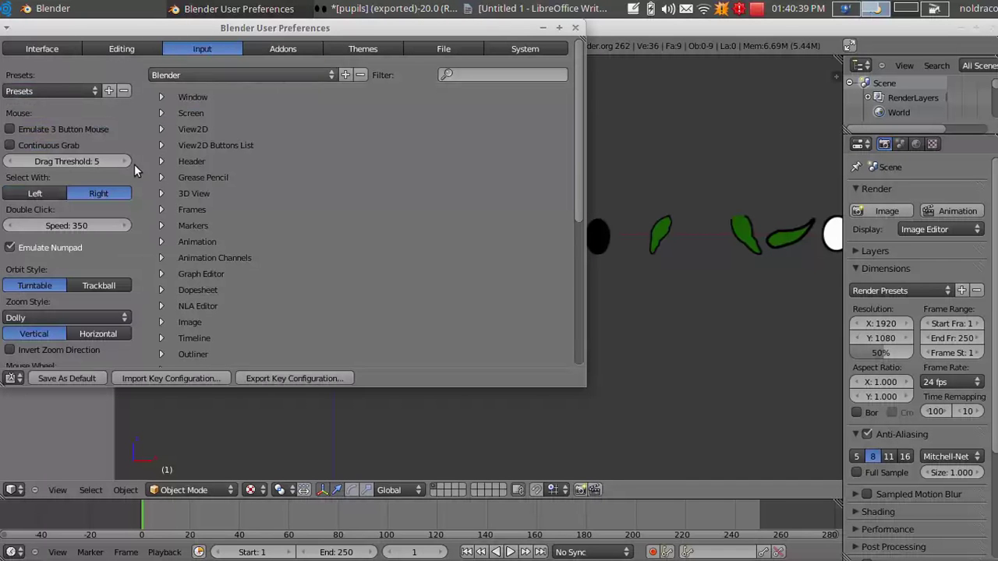
{"action": "left_click", "coordinate": [10, 248]}
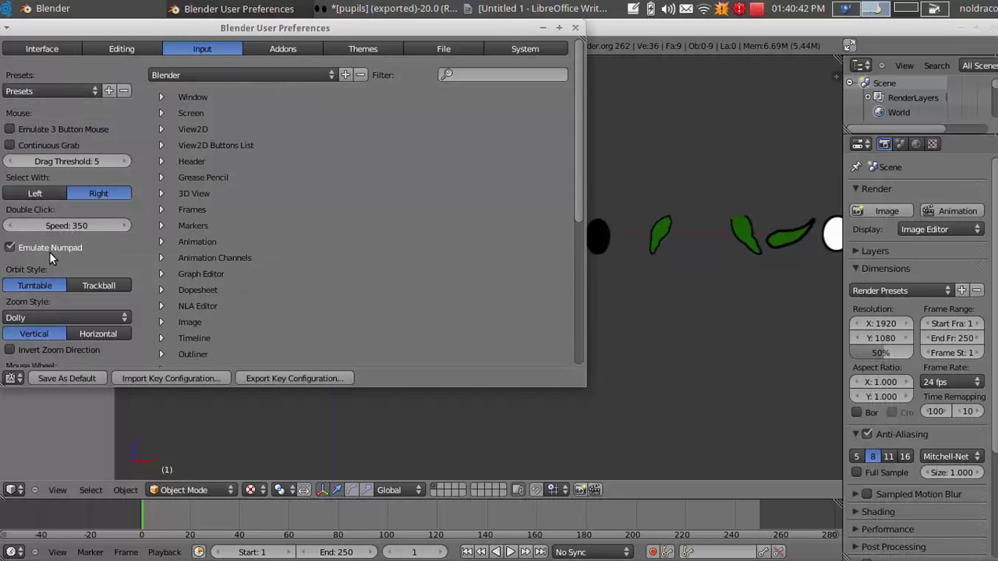
{"action": "left_click", "coordinate": [574, 27]}
{"action": "scroll", "coordinate": [394, 278], "scroll_direction": "down", "scroll_amount": 3}
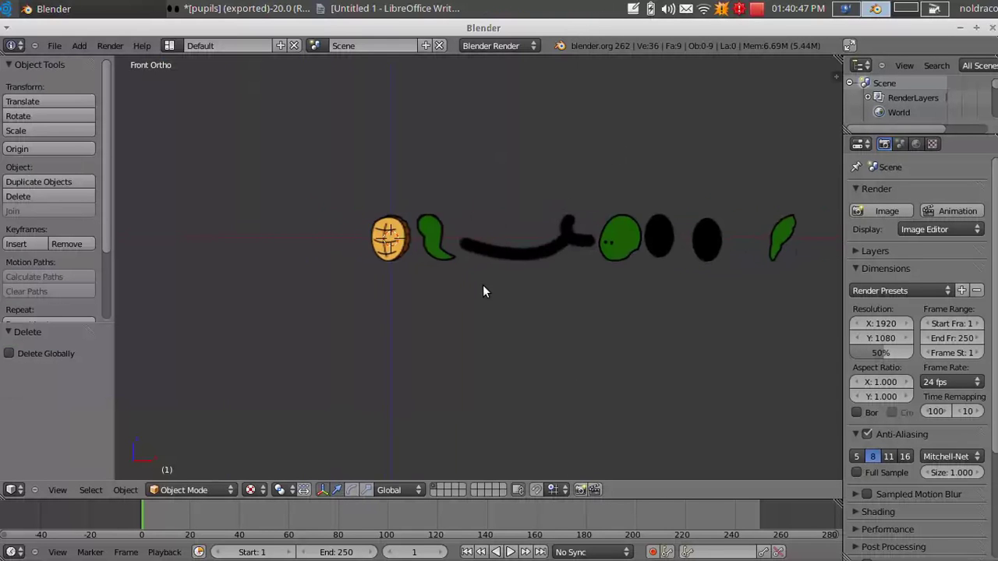
Step: Scale the shell body plane up to about twice its size
{"action": "scroll", "coordinate": [316, 268], "scroll_direction": "up", "scroll_amount": 3}
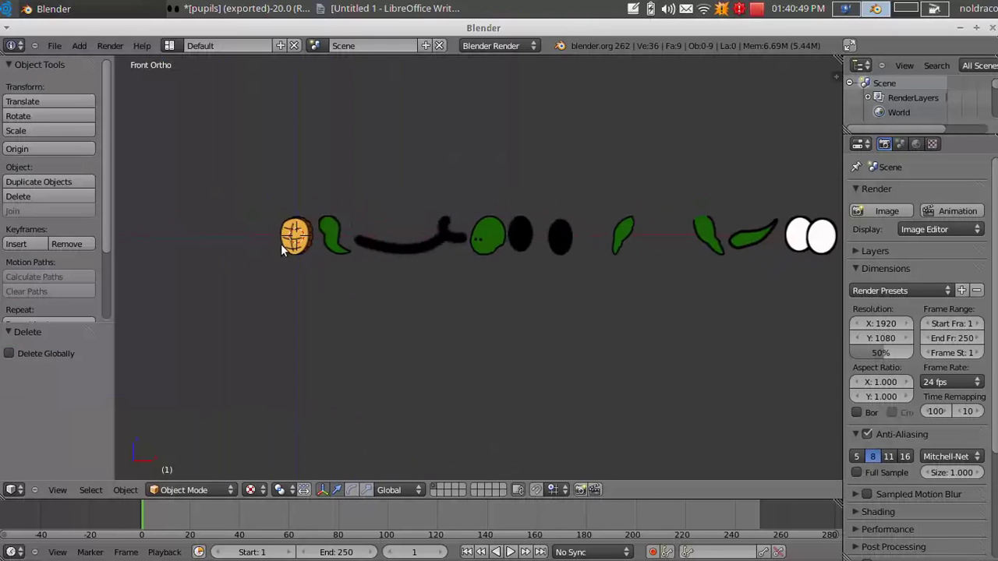
{"action": "right_click", "coordinate": [284, 238]}
{"action": "key", "text": "s"}
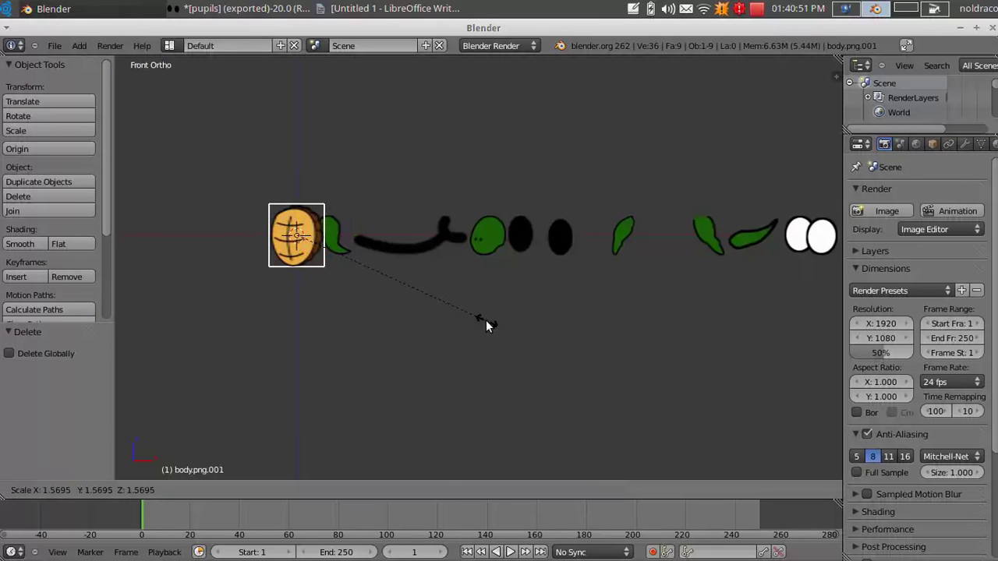
{"action": "left_click", "coordinate": [539, 351]}
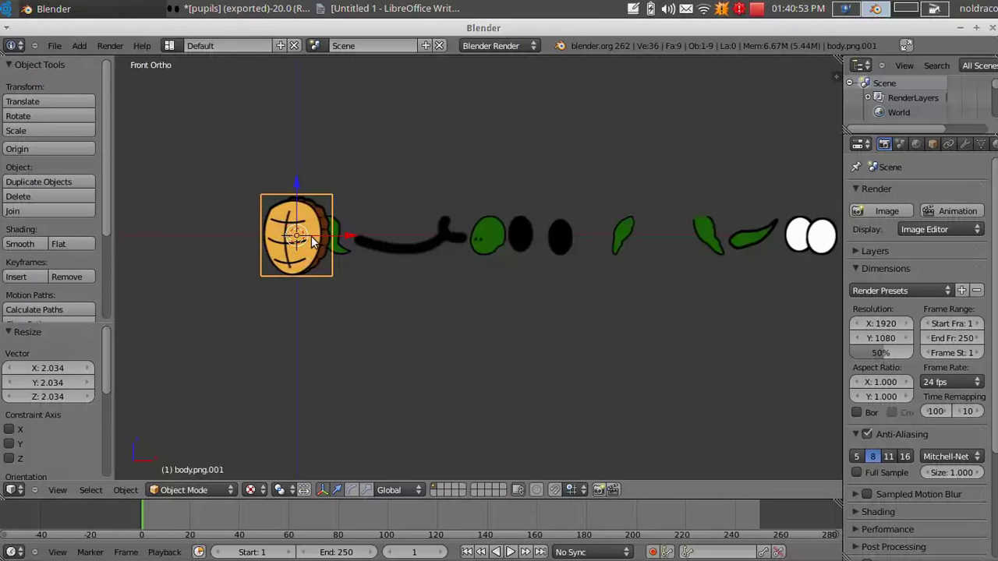
Step: Move the green head plane above the shell and enlarge it
{"action": "right_click", "coordinate": [347, 257]}
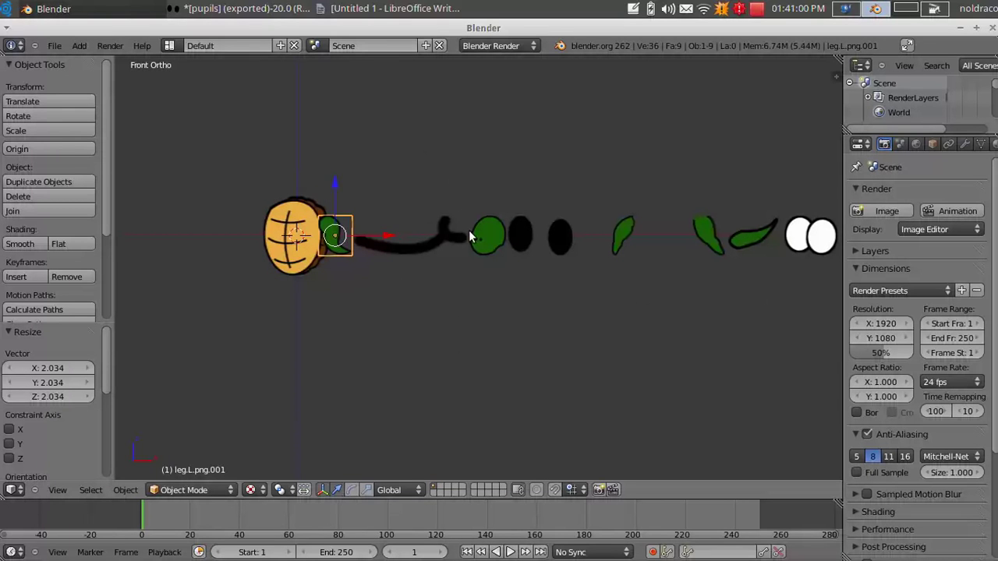
{"action": "right_click", "coordinate": [499, 241]}
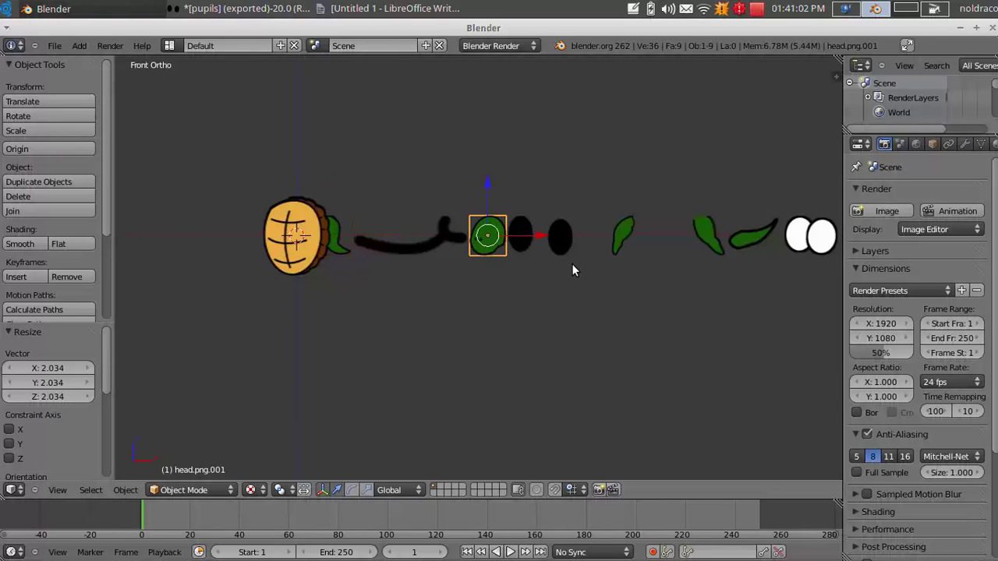
{"action": "key", "text": "g"}
{"action": "key", "text": "Return"}
{"action": "key", "text": "g"}
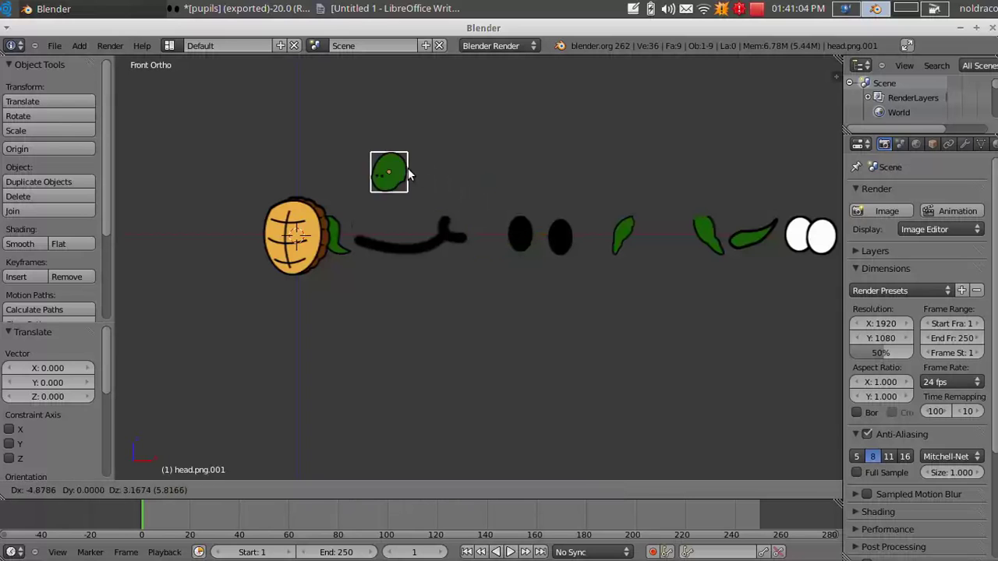
{"action": "left_click", "coordinate": [323, 188]}
{"action": "key", "text": "s"}
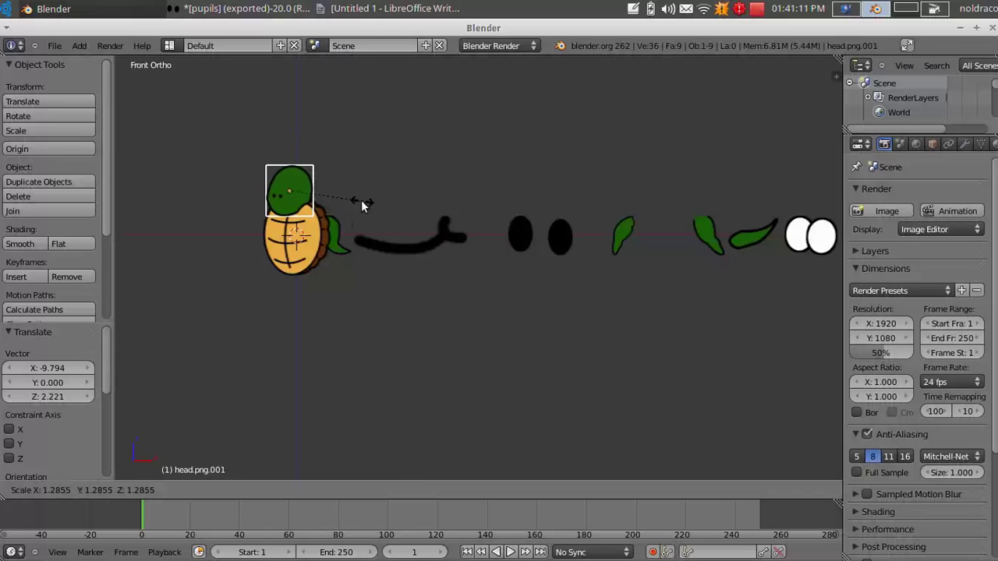
{"action": "left_click", "coordinate": [364, 201]}
Step: Move the left leg to the shell's lower edge and resize it
{"action": "right_click", "coordinate": [347, 239]}
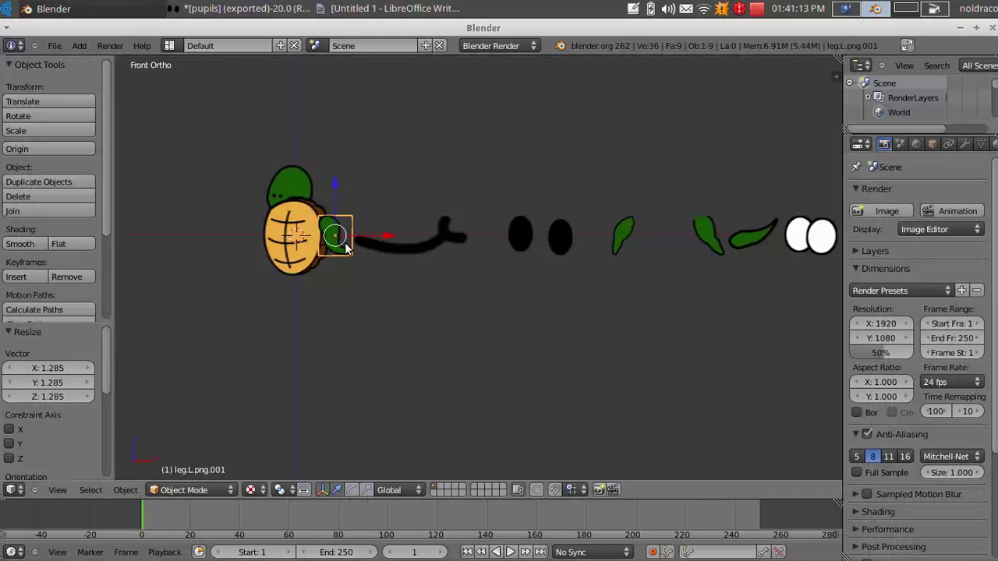
{"action": "key", "text": "g"}
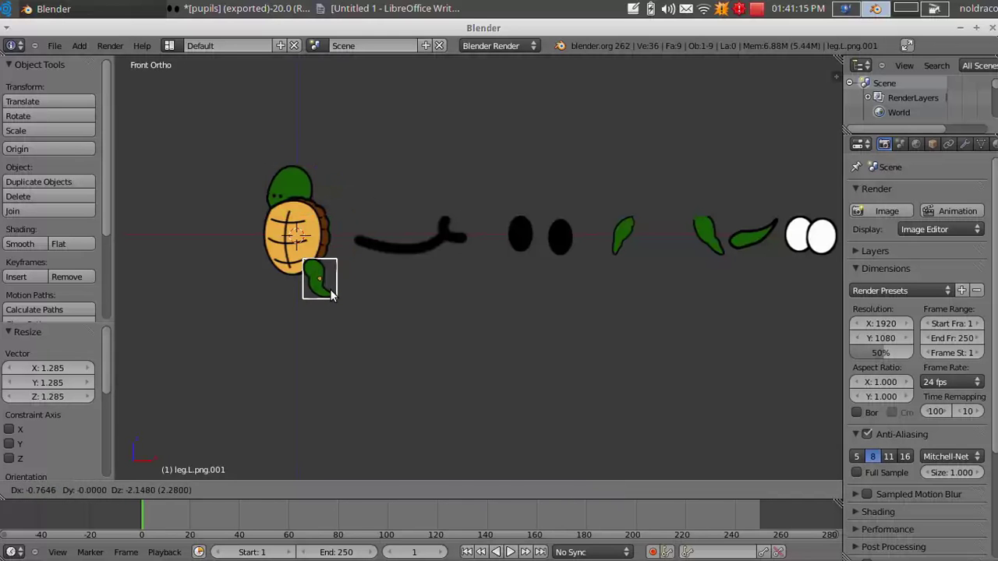
{"action": "left_click", "coordinate": [334, 297]}
{"action": "key", "text": "s"}
{"action": "left_click", "coordinate": [581, 327]}
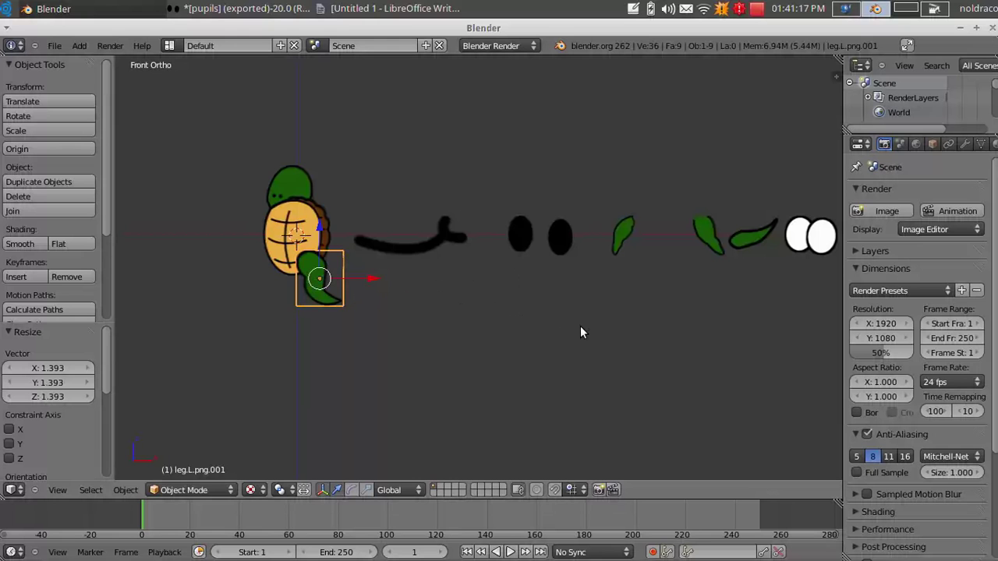
Step: Place the smile on the turtle's head at a smaller size
{"action": "right_click", "coordinate": [434, 240]}
{"action": "key", "text": "g"}
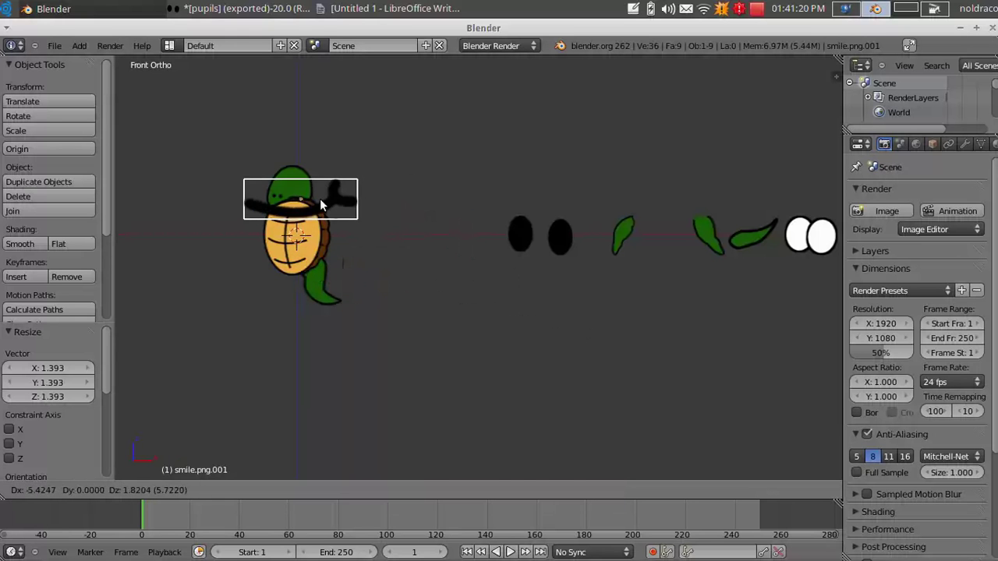
{"action": "left_click", "coordinate": [321, 198]}
{"action": "key", "text": "s"}
{"action": "left_click", "coordinate": [321, 209]}
{"action": "key", "text": "g"}
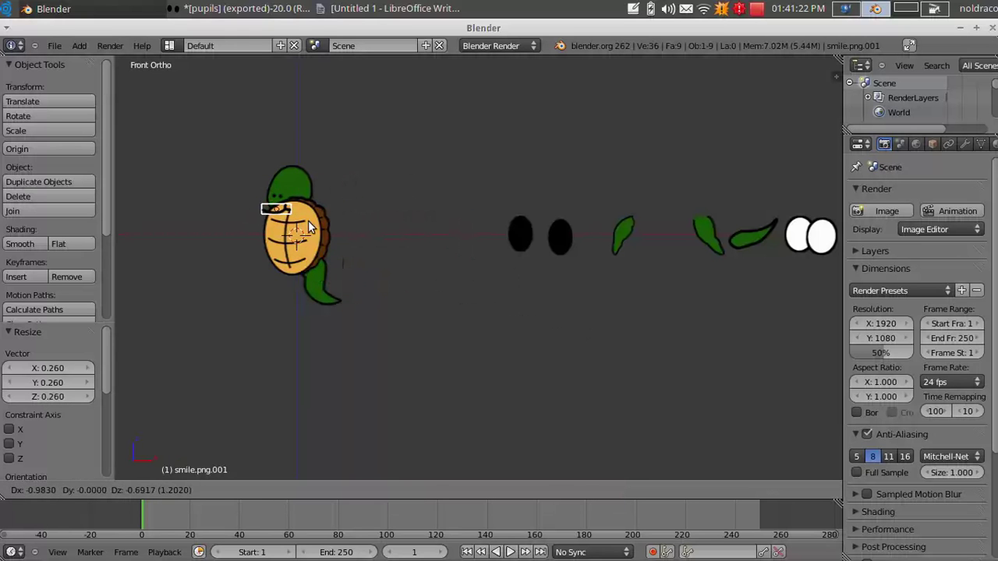
{"action": "left_click", "coordinate": [308, 220]}
Step: Place the eyes on the turtle's head and shrink them
{"action": "right_click", "coordinate": [811, 236]}
{"action": "key", "text": "g"}
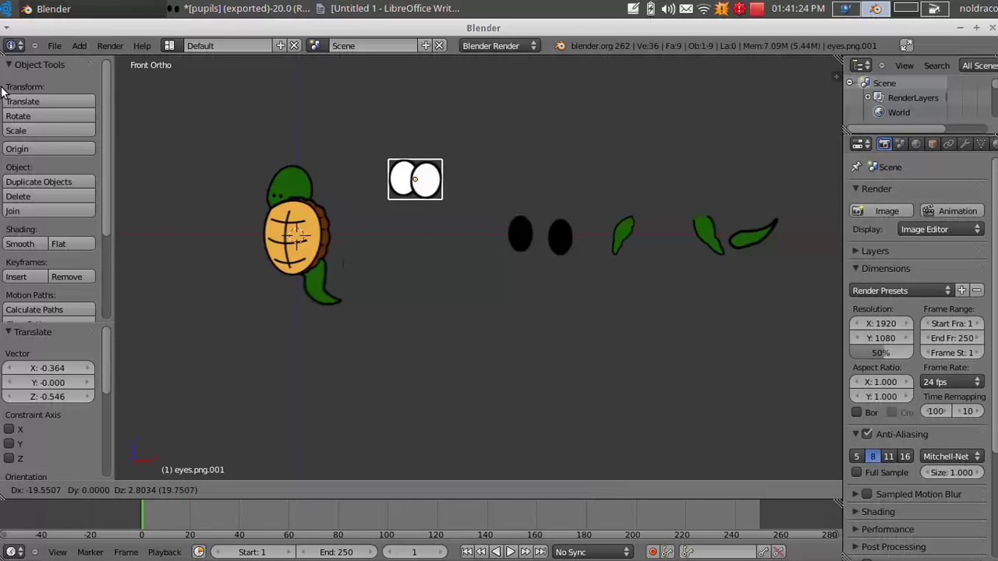
{"action": "right_click", "coordinate": [195, 134]}
{"action": "key", "text": "g"}
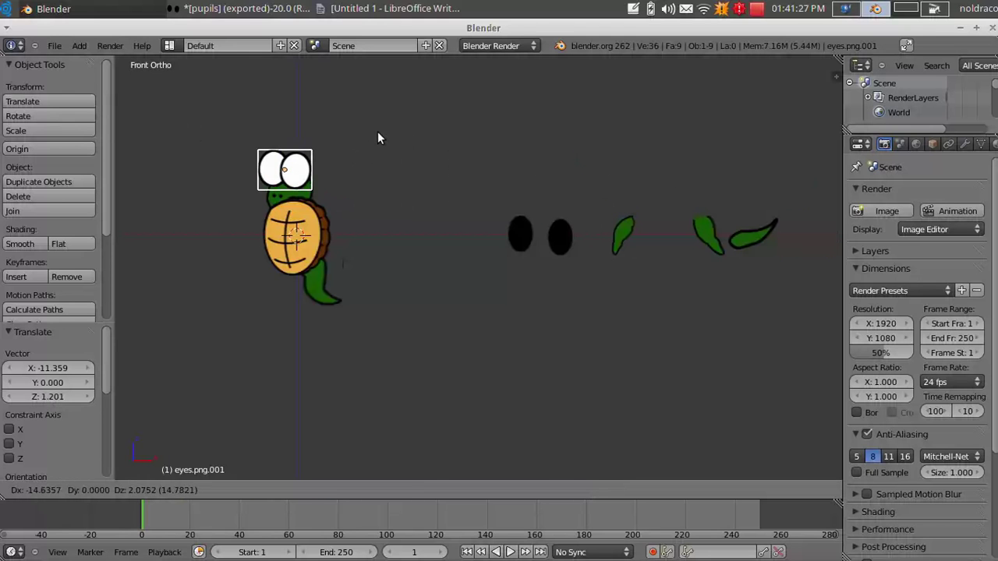
{"action": "left_click", "coordinate": [390, 139]}
{"action": "key", "text": "s"}
{"action": "left_click", "coordinate": [410, 161]}
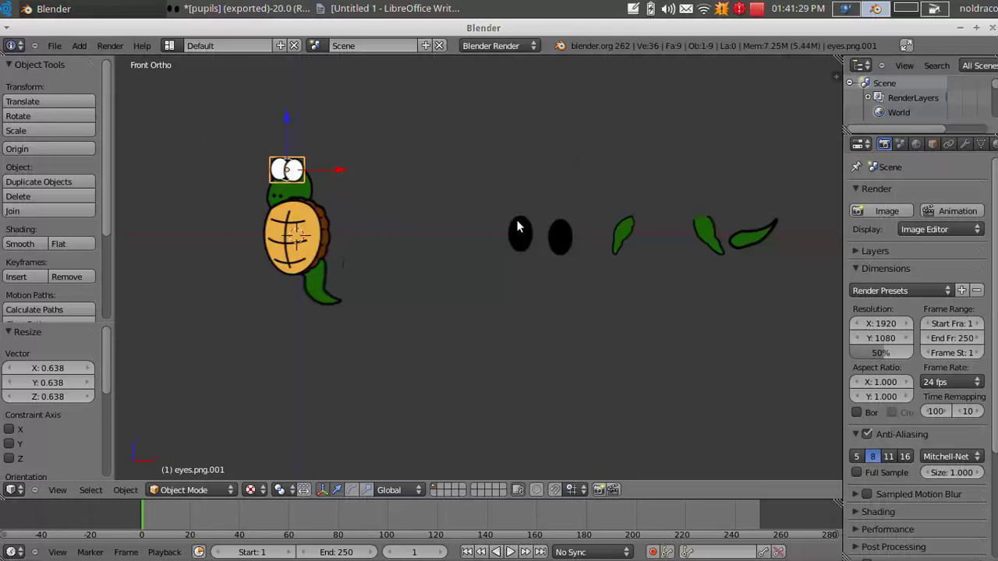
Step: Place the pupils over the eyes at a smaller size
{"action": "right_click", "coordinate": [517, 230]}
{"action": "key", "text": "g"}
{"action": "left_click", "coordinate": [272, 166]}
{"action": "key", "text": "s"}
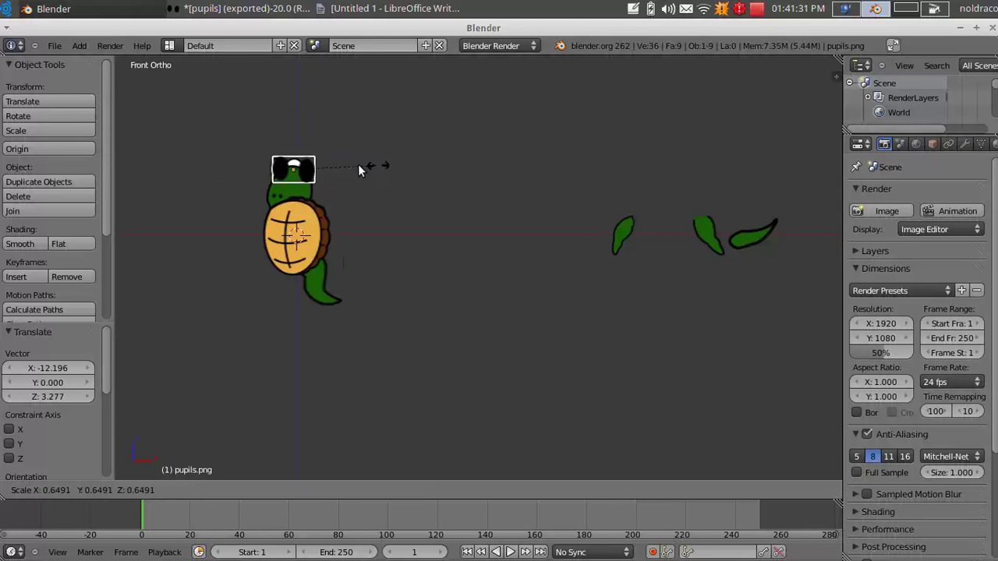
{"action": "left_click", "coordinate": [337, 172]}
Step: Place and resize Arm.R on the turtle's left side, and place arm.l on its right
{"action": "right_click", "coordinate": [623, 234]}
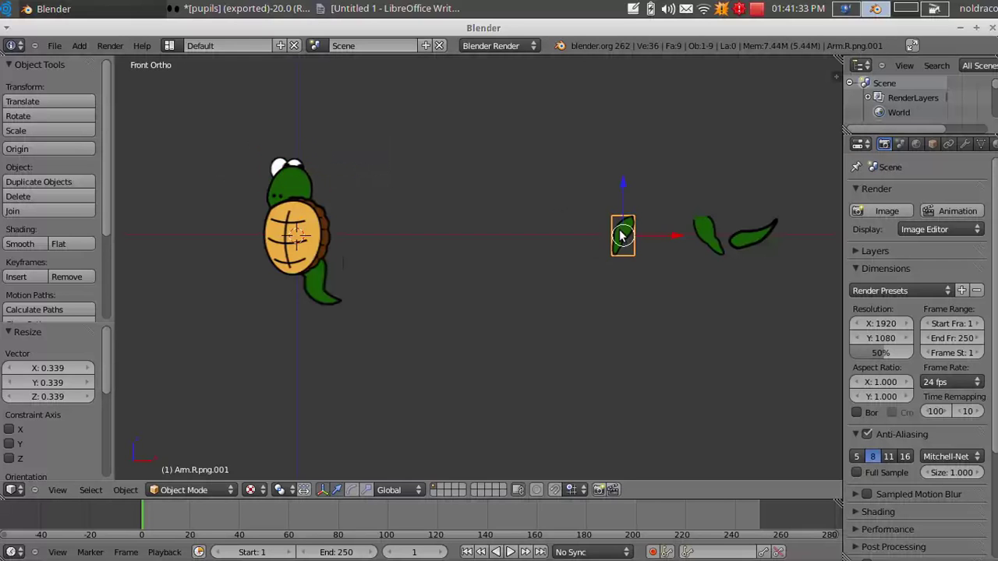
{"action": "key", "text": "g"}
{"action": "left_click", "coordinate": [209, 250]}
{"action": "key", "text": "s"}
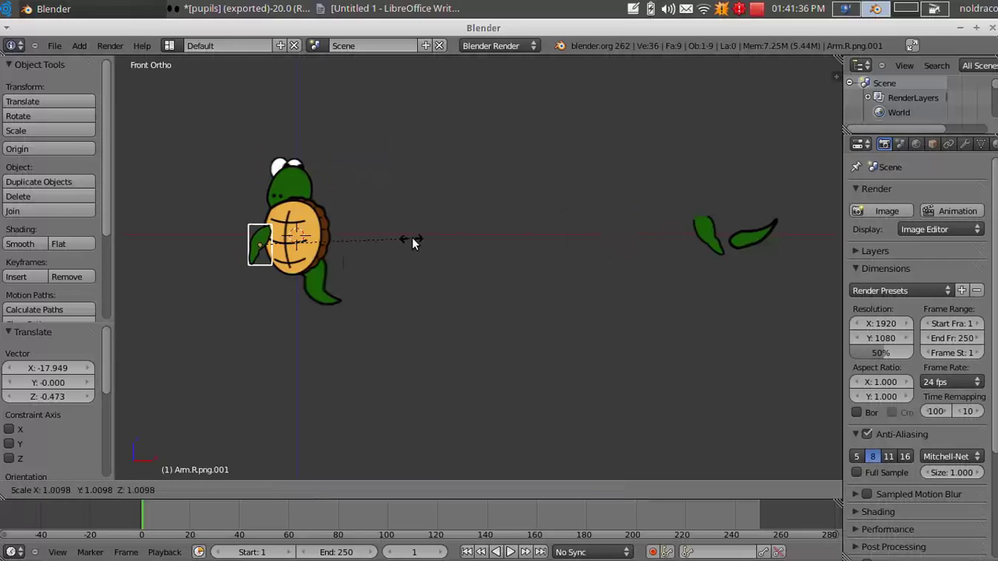
{"action": "left_click", "coordinate": [421, 243]}
{"action": "right_click", "coordinate": [700, 232]}
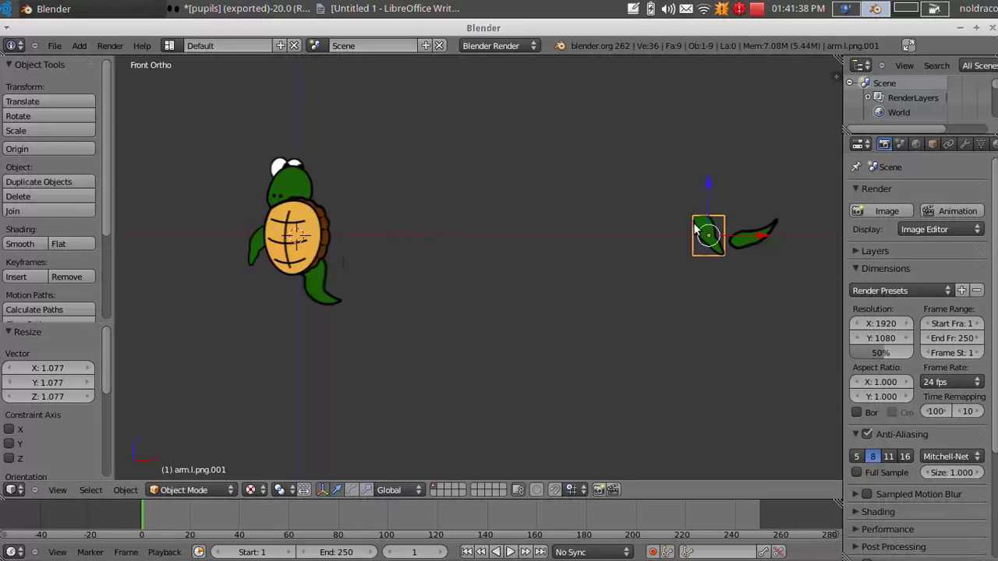
{"action": "key", "text": "g"}
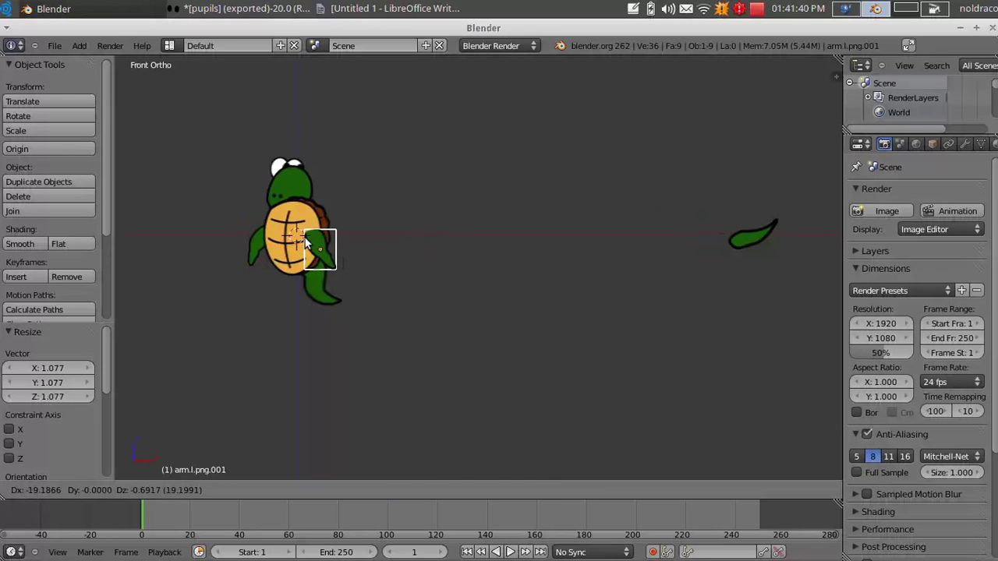
{"action": "left_click", "coordinate": [305, 239]}
Step: Shrink the tail and settle it against the shell
{"action": "right_click", "coordinate": [737, 237]}
{"action": "key", "text": "g"}
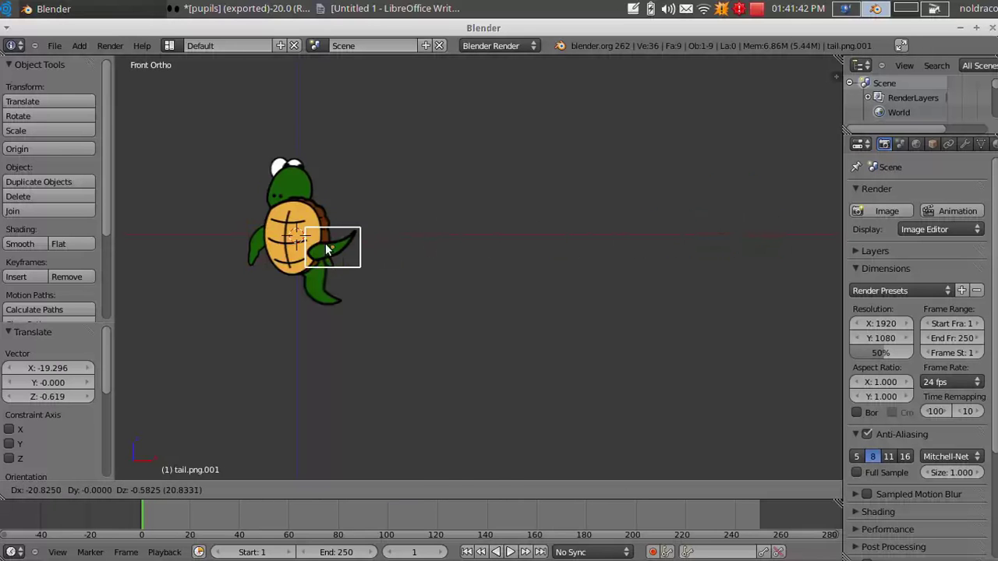
{"action": "left_click", "coordinate": [376, 248]}
{"action": "key", "text": "s"}
{"action": "left_click", "coordinate": [424, 246]}
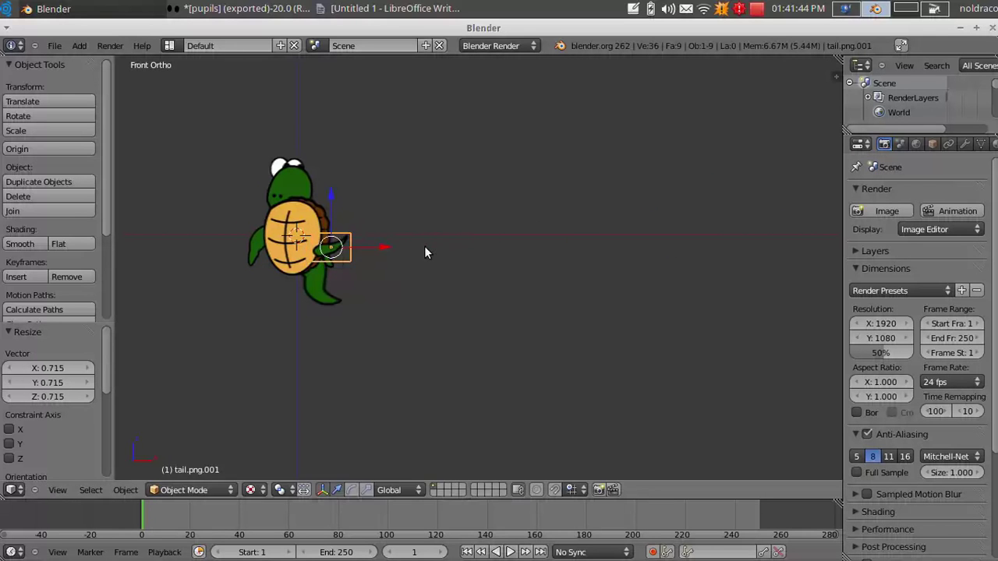
{"action": "key", "text": "g"}
{"action": "left_click", "coordinate": [419, 251]}
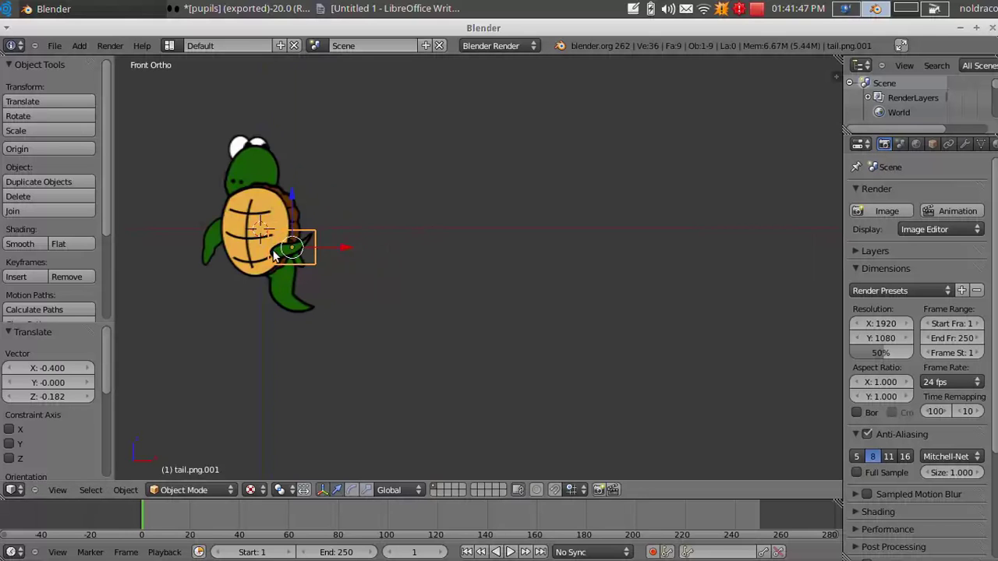
{"action": "scroll", "coordinate": [407, 260], "scroll_direction": "up", "scroll_amount": 1}
{"action": "scroll", "coordinate": [409, 260], "scroll_direction": "up", "scroll_amount": 5}
{"action": "scroll", "coordinate": [480, 272], "scroll_direction": "down", "scroll_amount": 3}
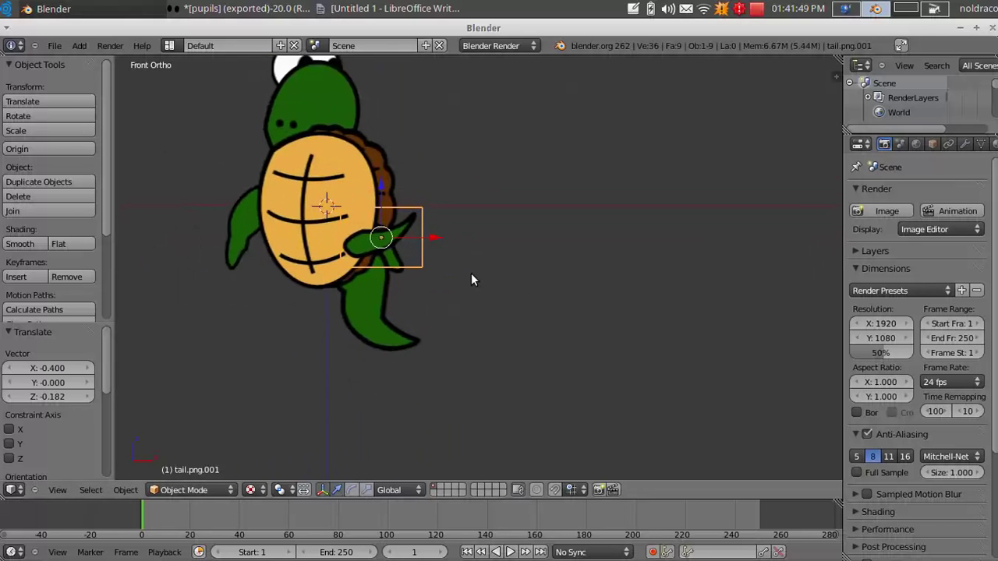
Step: From an edge-on side view, slide the tail along Y to a new depth
{"action": "middle_click_drag", "start_coordinate": [478, 280], "coordinate": [493, 281]}
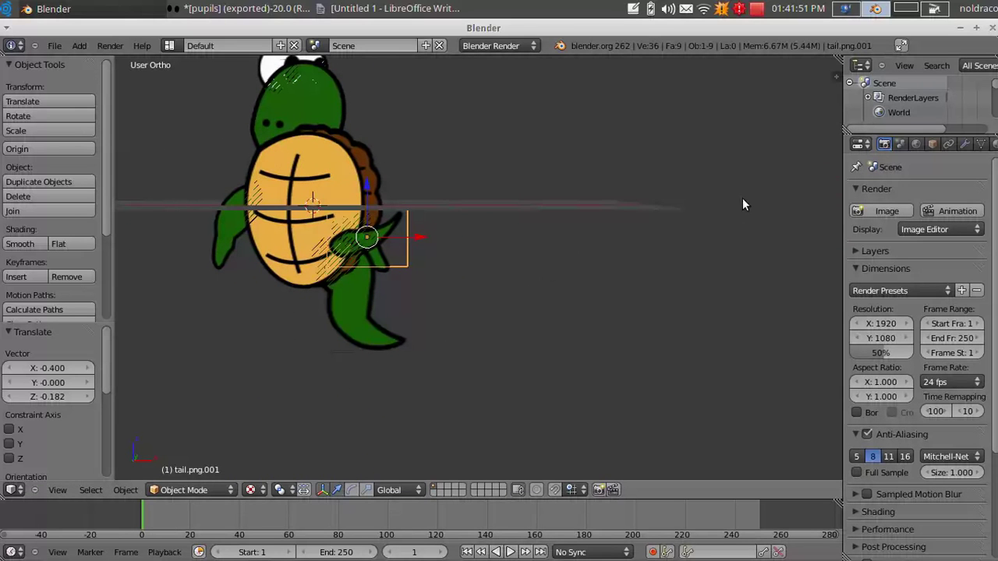
{"action": "middle_click_drag", "start_coordinate": [743, 205], "coordinate": [439, 223]}
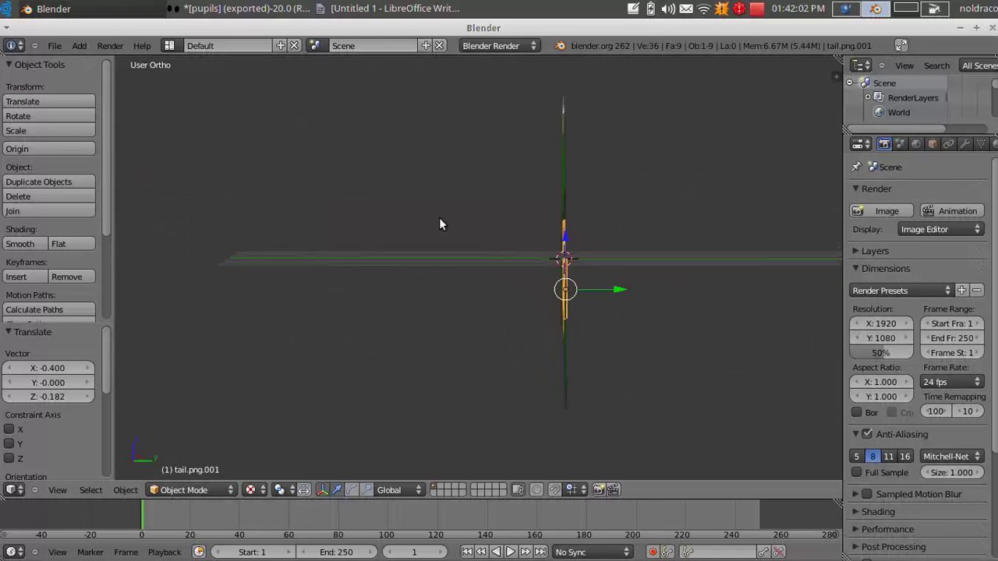
{"action": "key", "text": "g"}
{"action": "key", "text": "y"}
{"action": "left_click", "coordinate": [615, 294]}
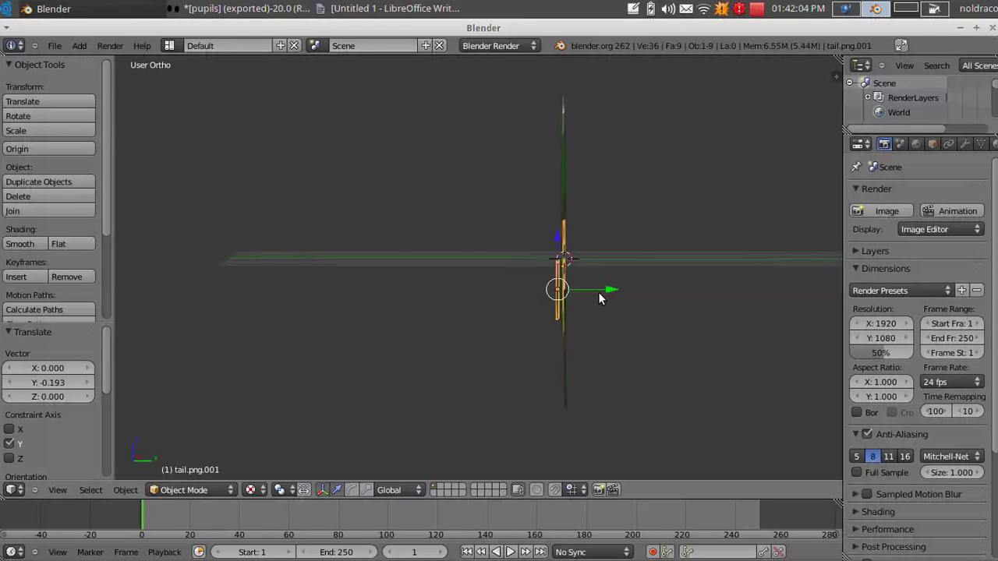
{"action": "middle_click_drag", "start_coordinate": [615, 294], "coordinate": [566, 298]}
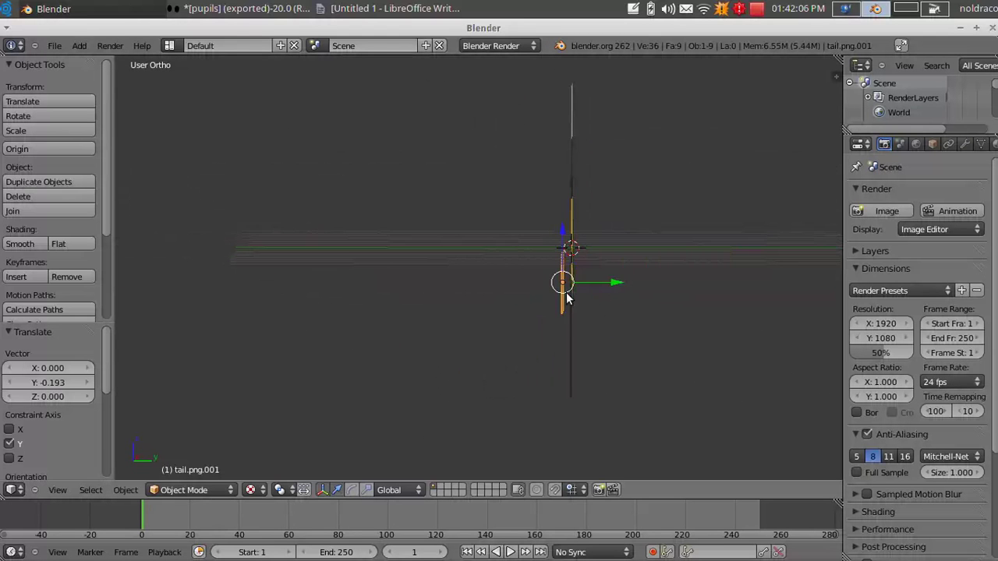
{"action": "key", "text": "g"}
{"action": "key", "text": "y"}
{"action": "left_click", "coordinate": [626, 279]}
Step: Slide the head plane along Y to change its depth
{"action": "middle_click_drag", "start_coordinate": [488, 285], "coordinate": [589, 106]}
{"action": "right_click", "coordinate": [479, 145]}
{"action": "key", "text": "g"}
{"action": "key", "text": "y"}
{"action": "left_click", "coordinate": [612, 146]}
Step: Slide the pupils and the eyes along Y so they sit in front
{"action": "right_click", "coordinate": [587, 103]}
{"action": "key", "text": "g"}
{"action": "key", "text": "y"}
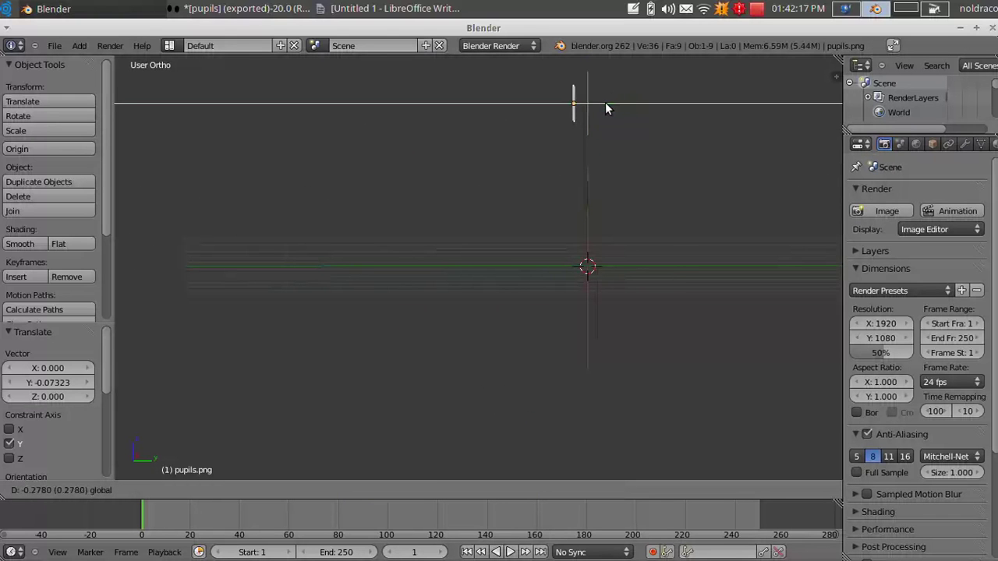
{"action": "left_click", "coordinate": [605, 105]}
{"action": "right_click", "coordinate": [601, 100]}
{"action": "key", "text": "g"}
{"action": "key", "text": "y"}
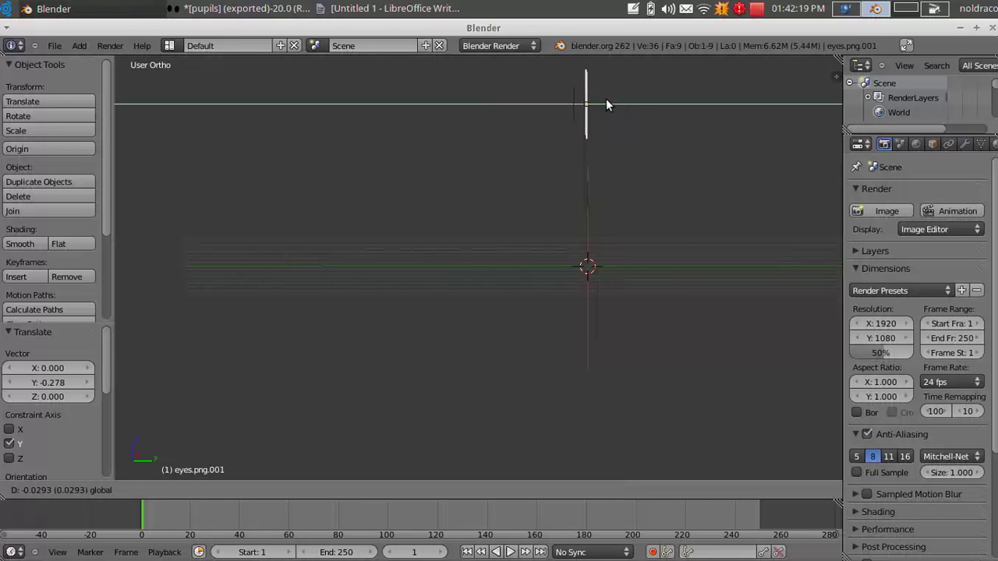
{"action": "left_click", "coordinate": [598, 100]}
Step: Move the arm.l piece along Y to adjust its depth
{"action": "middle_click_drag", "start_coordinate": [550, 148], "coordinate": [645, 148]}
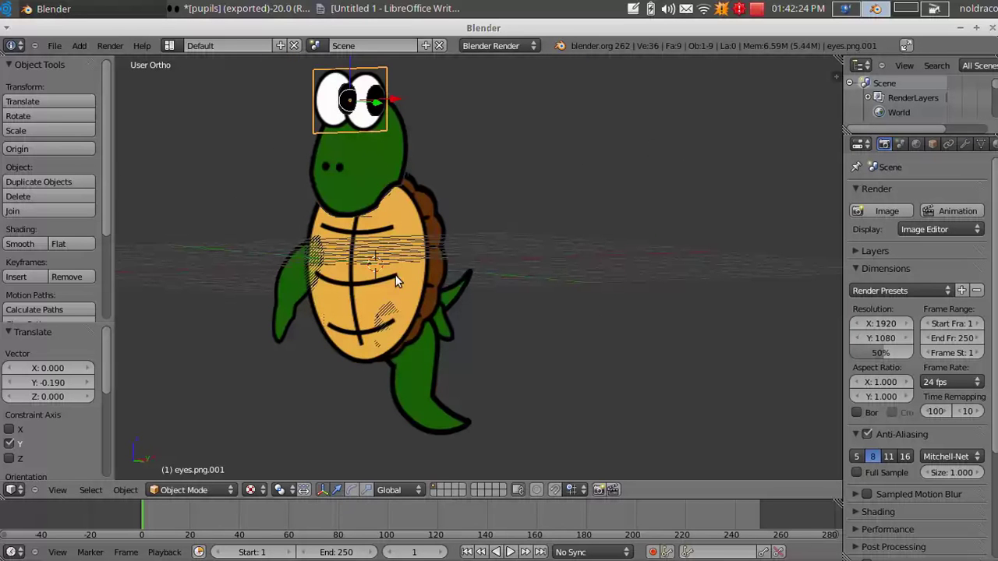
{"action": "scroll", "coordinate": [410, 363], "scroll_direction": "up", "scroll_amount": 3}
{"action": "right_click", "coordinate": [439, 349]}
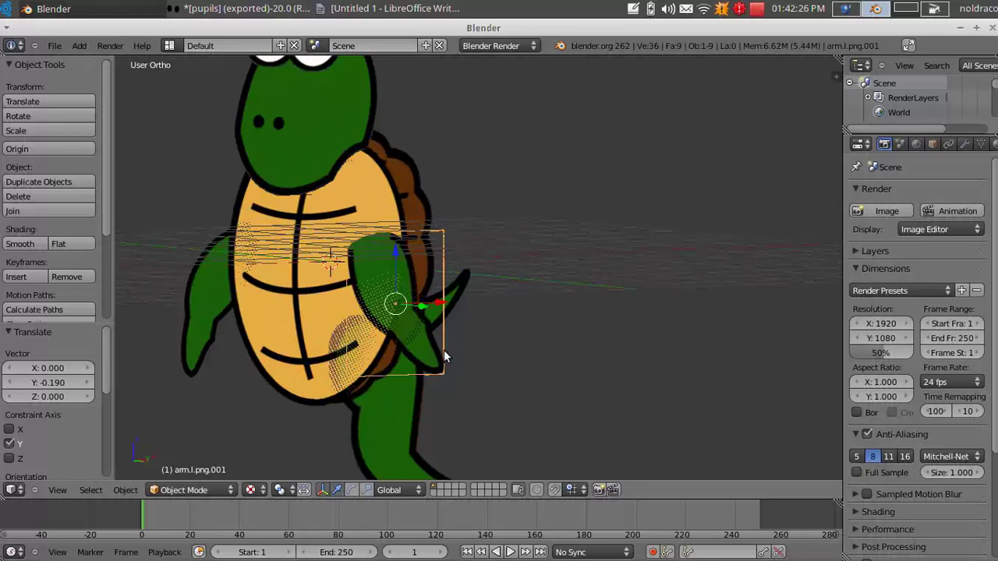
{"action": "middle_click_drag", "start_coordinate": [444, 350], "coordinate": [554, 345]}
{"action": "left_click_drag", "start_coordinate": [559, 324], "coordinate": [559, 310]}
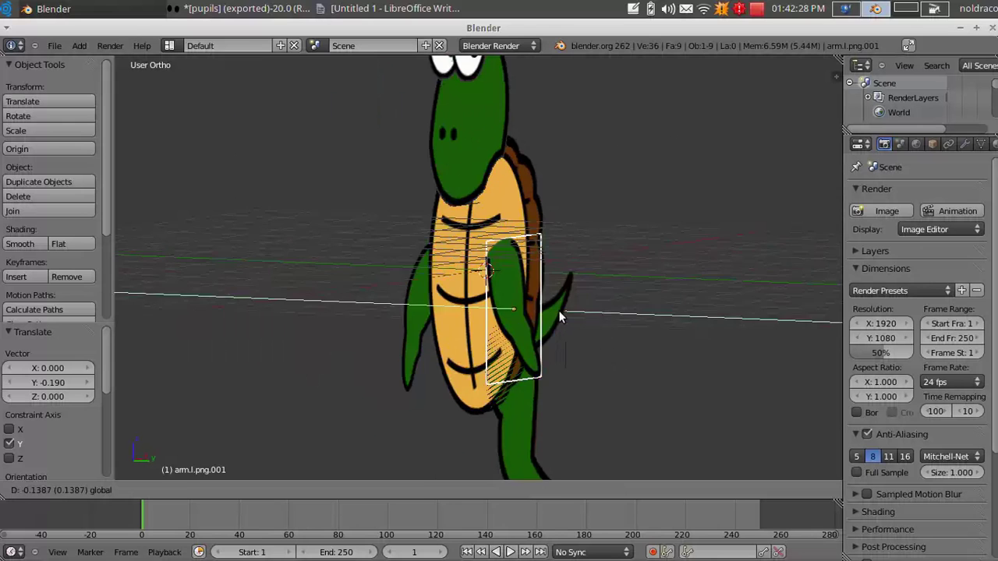
{"action": "middle_click_drag", "start_coordinate": [558, 311], "coordinate": [267, 336]}
Step: Shift Arm.R and the leg in depth along Y
{"action": "right_click", "coordinate": [142, 283]}
{"action": "middle_click_drag", "start_coordinate": [452, 318], "coordinate": [508, 277]}
{"action": "mouse_move", "coordinate": [508, 277]}
{"action": "left_mouse_down"}
{"action": "mouse_move", "coordinate": [519, 279]}
{"action": "mouse_move", "coordinate": [498, 293]}
{"action": "left_mouse_up"}
{"action": "middle_click_drag", "start_coordinate": [441, 318], "coordinate": [528, 340]}
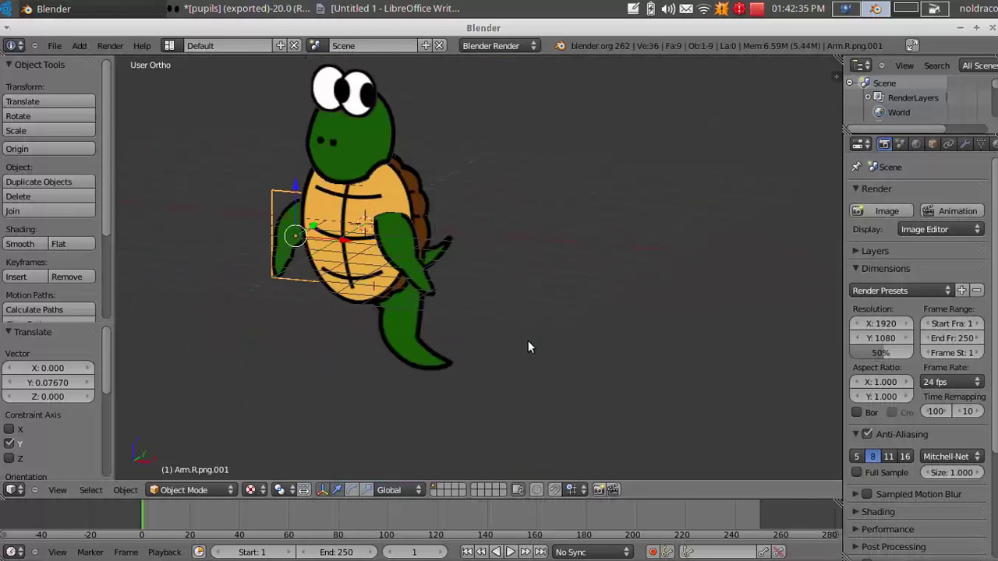
{"action": "right_click", "coordinate": [427, 355]}
{"action": "middle_click_drag", "start_coordinate": [426, 358], "coordinate": [615, 312]}
{"action": "left_click_drag", "start_coordinate": [612, 309], "coordinate": [601, 303]}
Step: In front view, lower the leg under the shell and nudge it slightly left
{"action": "key", "text": "KP_1"}
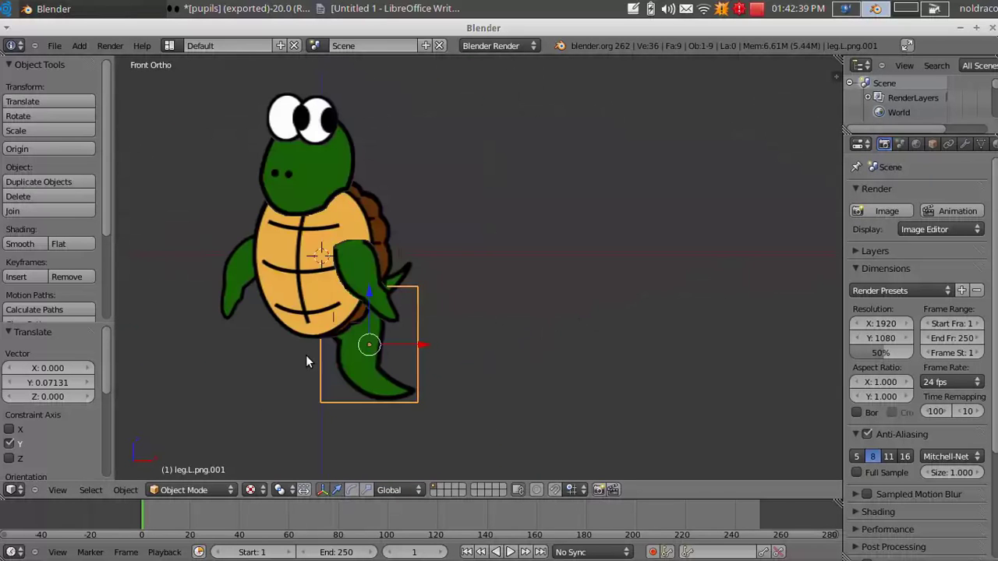
{"action": "middle_click_drag", "start_coordinate": [306, 361], "coordinate": [442, 335], "text": "shift"}
{"action": "scroll", "coordinate": [426, 358], "scroll_direction": "up", "scroll_amount": 2}
{"action": "scroll", "coordinate": [426, 357], "scroll_direction": "down", "scroll_amount": 1}
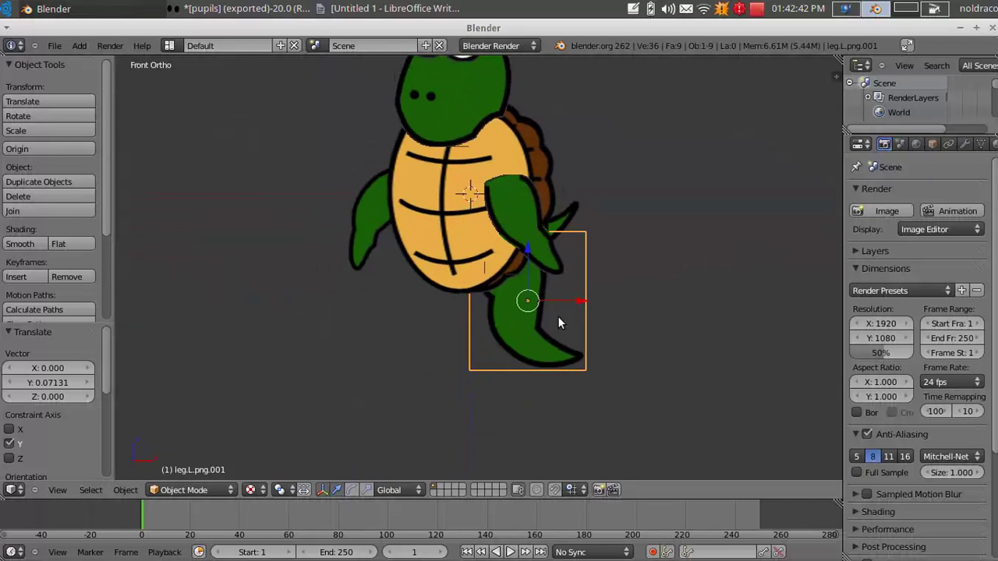
{"action": "key", "text": "g"}
{"action": "left_click", "coordinate": [586, 335]}
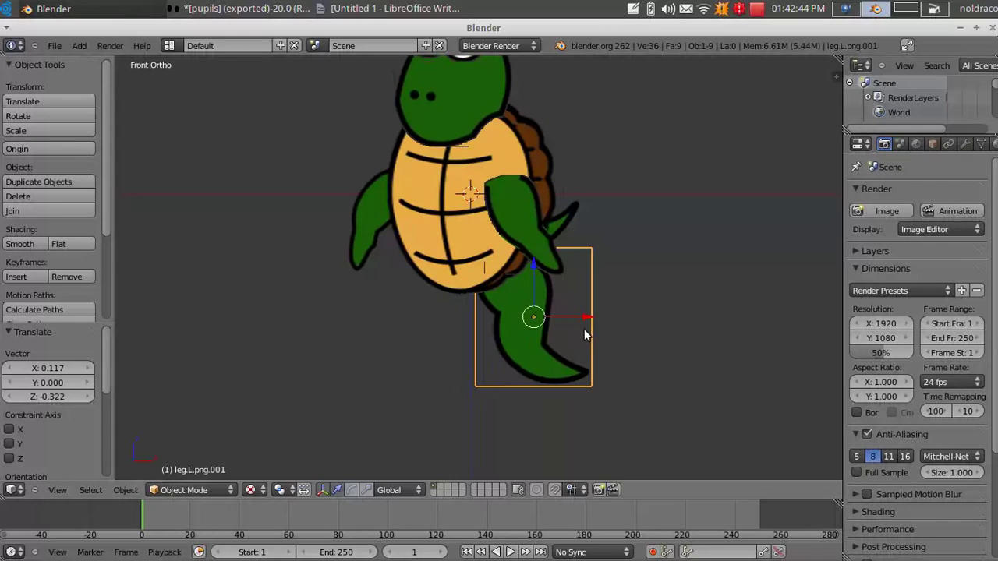
{"action": "key", "text": "g"}
{"action": "left_click", "coordinate": [530, 336]}
{"action": "scroll", "coordinate": [530, 336], "scroll_direction": "down", "scroll_amount": 3}
{"action": "scroll", "coordinate": [530, 336], "scroll_direction": "up", "scroll_amount": 4}
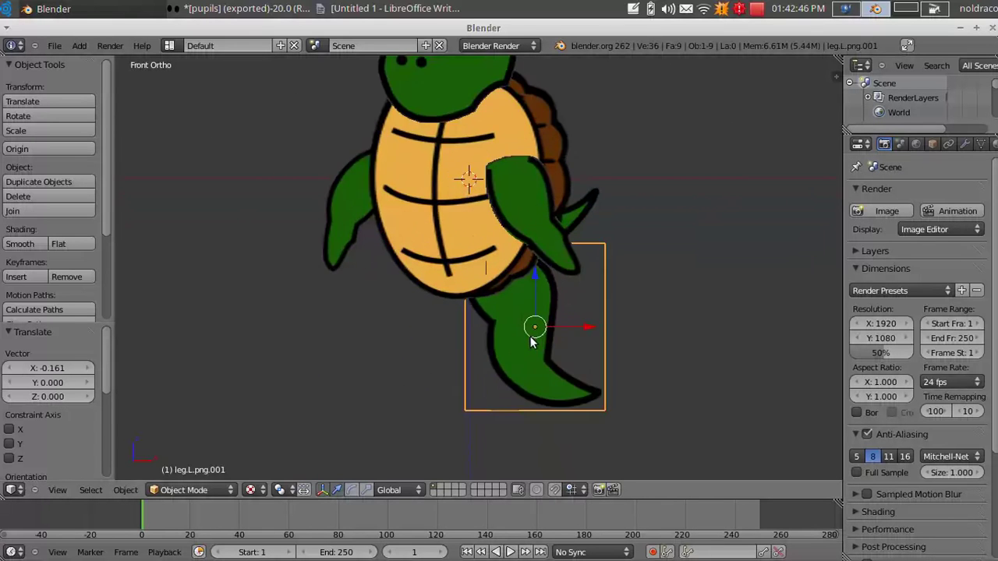
{"action": "scroll", "coordinate": [530, 336], "scroll_direction": "down", "scroll_amount": 4}
{"action": "scroll", "coordinate": [594, 296], "scroll_direction": "up", "scroll_amount": 3}
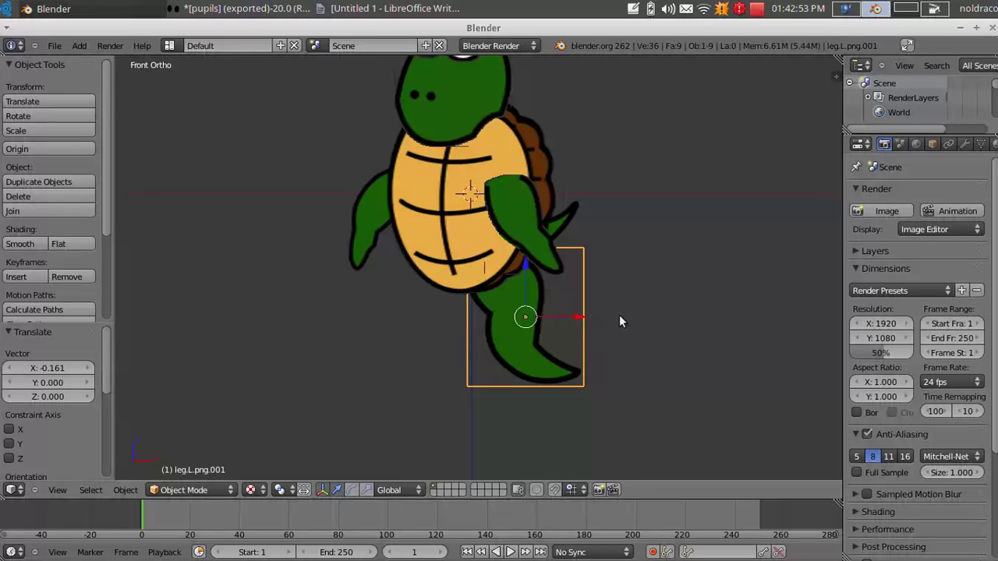
Step: Duplicate the leg and rotate the copy 180° about Z
{"action": "key", "text": "shift+d"}
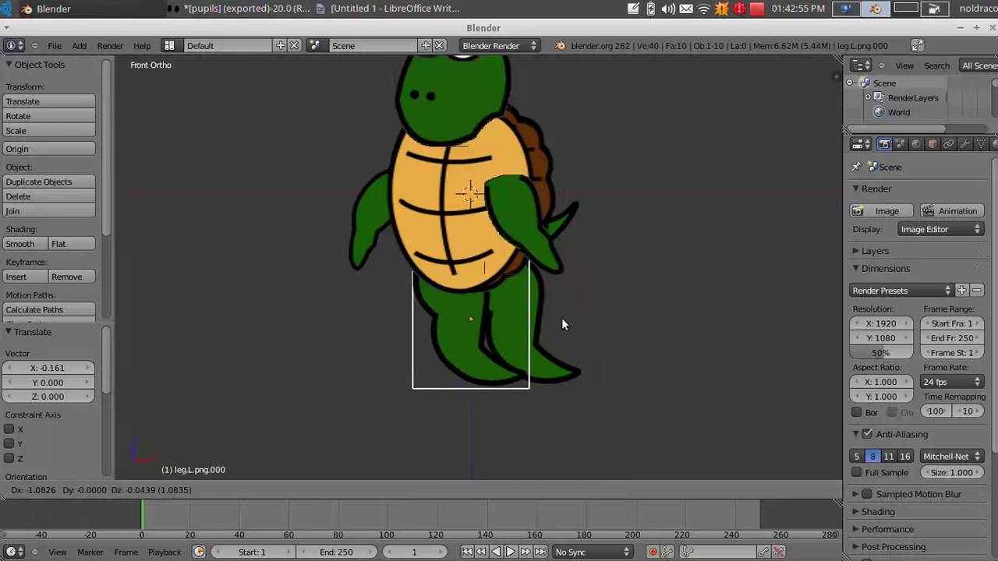
{"action": "left_click", "coordinate": [543, 322]}
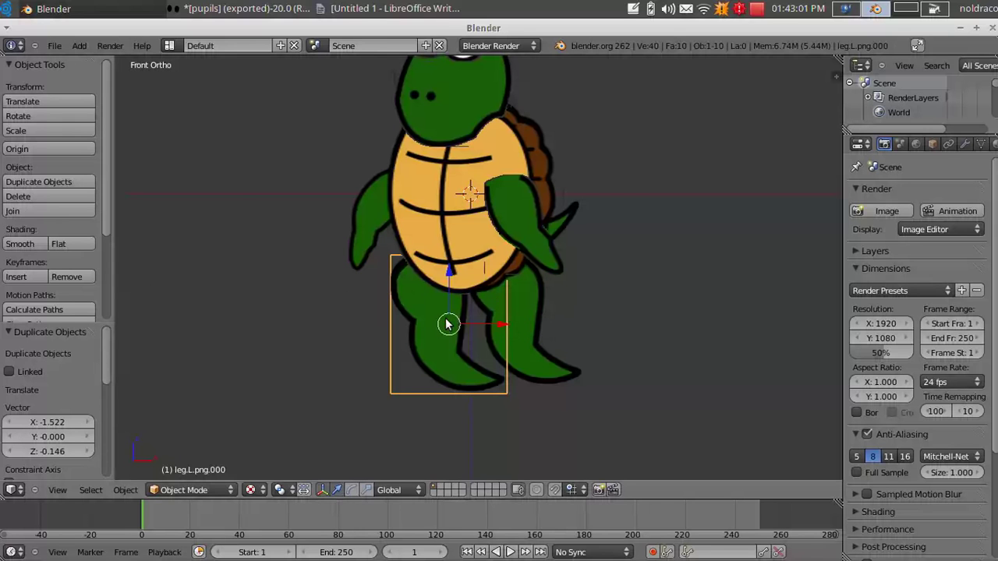
{"action": "key", "text": "r"}
{"action": "key", "text": "z"}
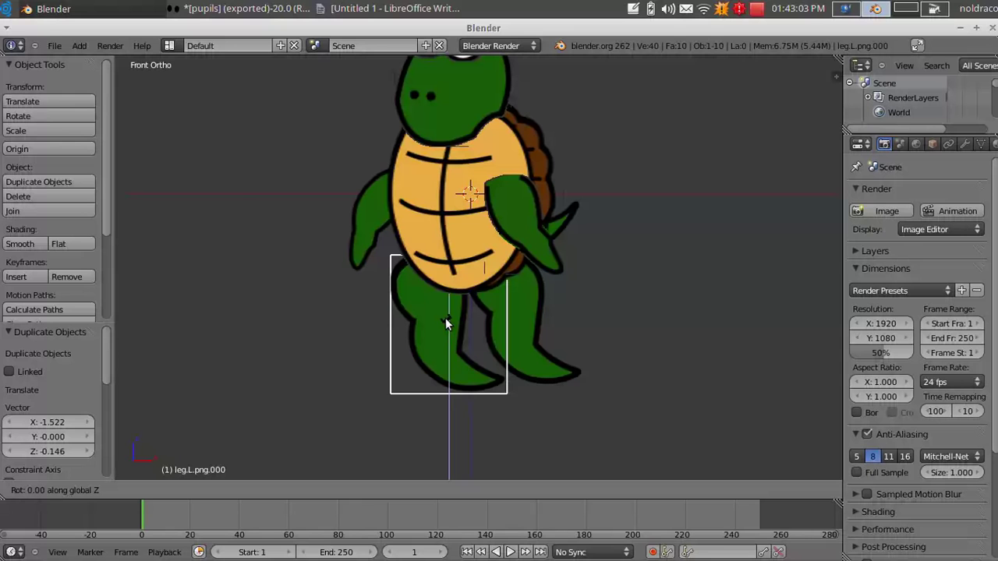
{"action": "type", "text": "180"}
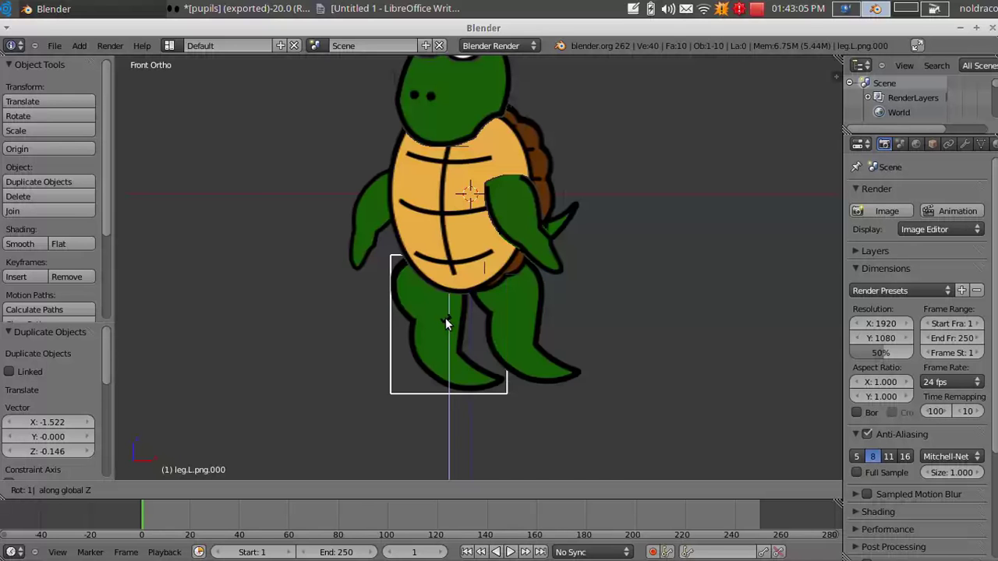
{"action": "key", "text": "Return"}
Step: Position the mirrored leg under the body beside the first leg
{"action": "left_click_drag", "start_coordinate": [479, 326], "coordinate": [439, 332]}
{"action": "key", "text": "g"}
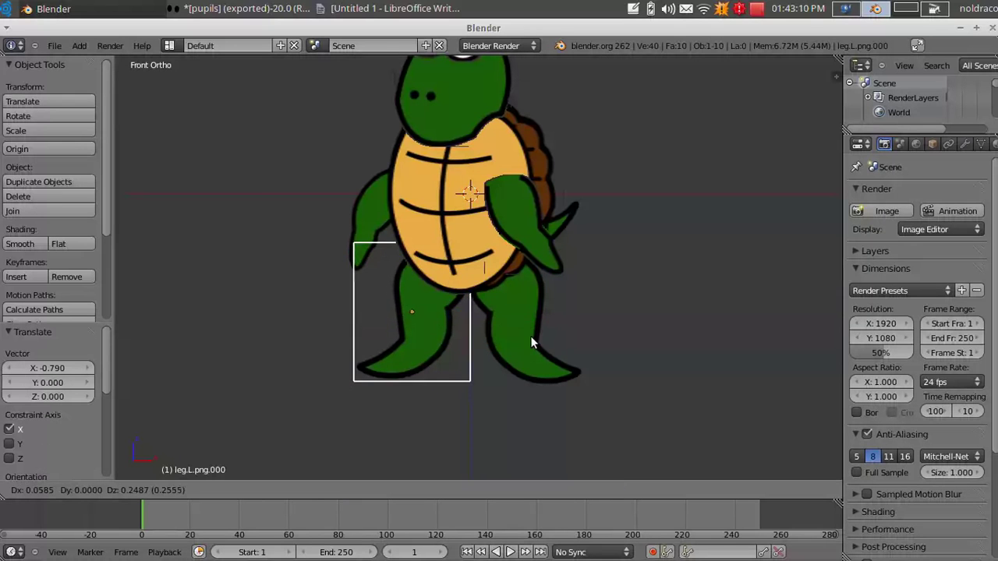
{"action": "left_click", "coordinate": [525, 349]}
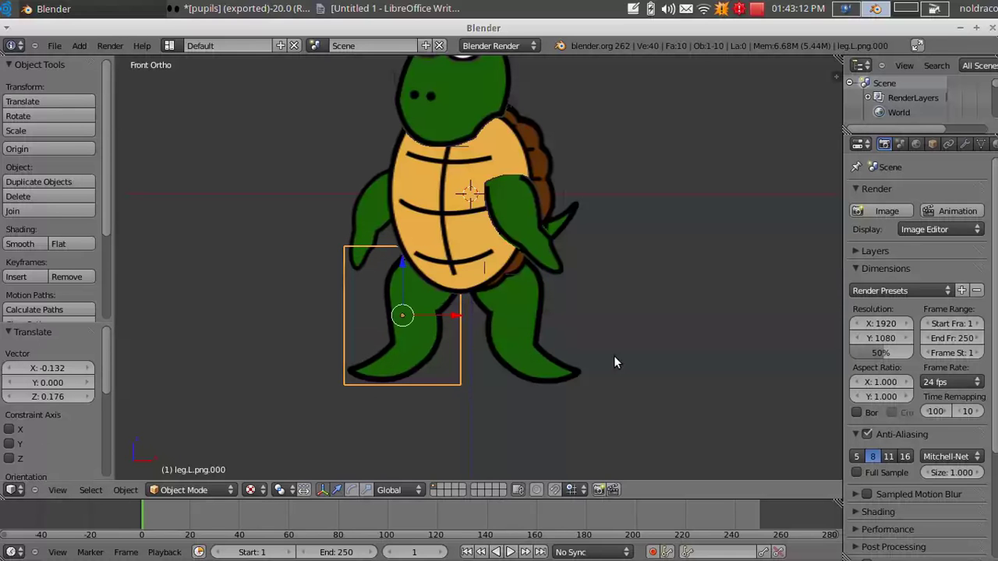
{"action": "key", "text": "g"}
{"action": "left_click", "coordinate": [564, 346]}
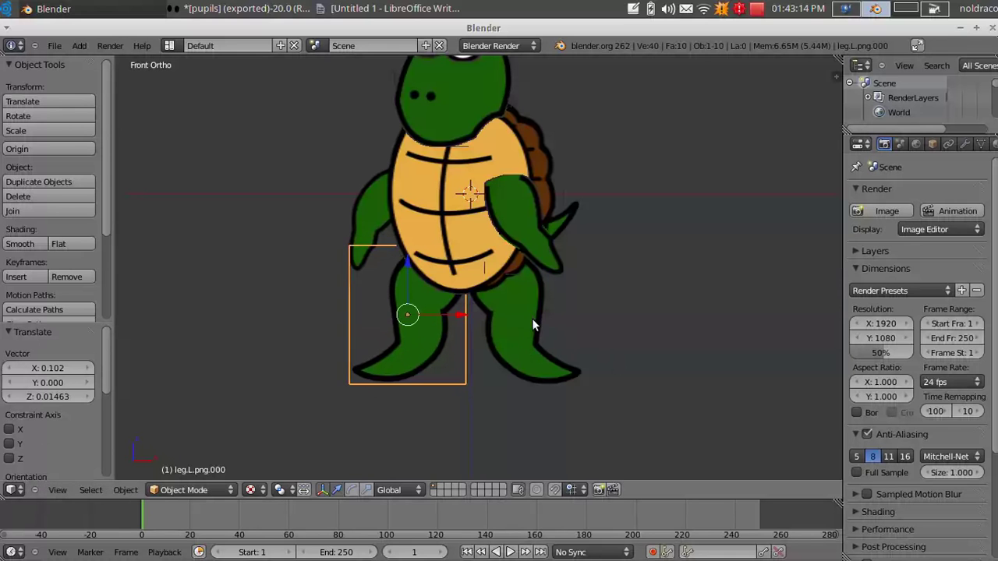
{"action": "scroll", "coordinate": [509, 290], "scroll_direction": "down", "scroll_amount": 3}
{"action": "scroll", "coordinate": [509, 295], "scroll_direction": "up", "scroll_amount": 1}
Step: Lower the eyes onto the head and set the pupils inside them
{"action": "right_click", "coordinate": [465, 123]}
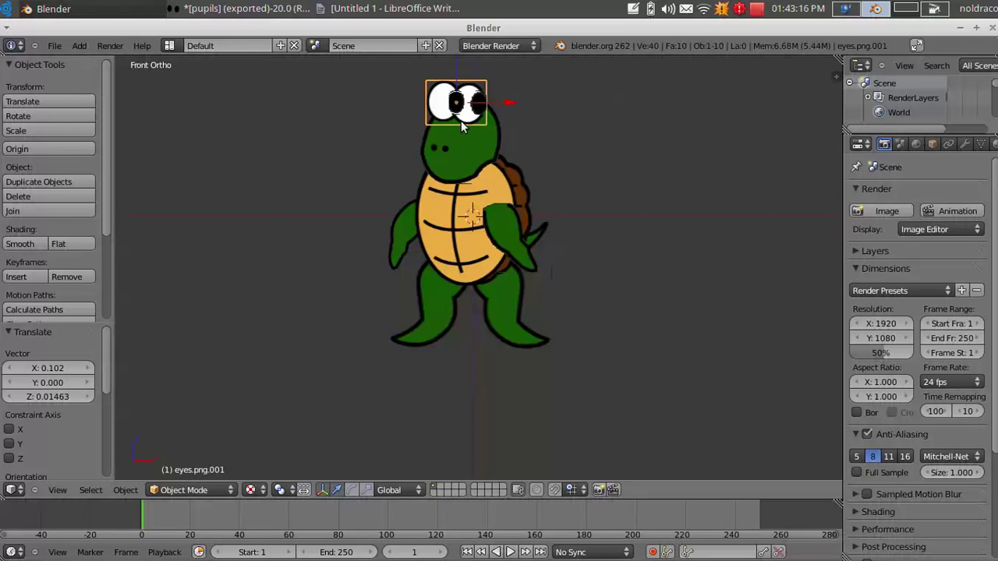
{"action": "key", "text": "g"}
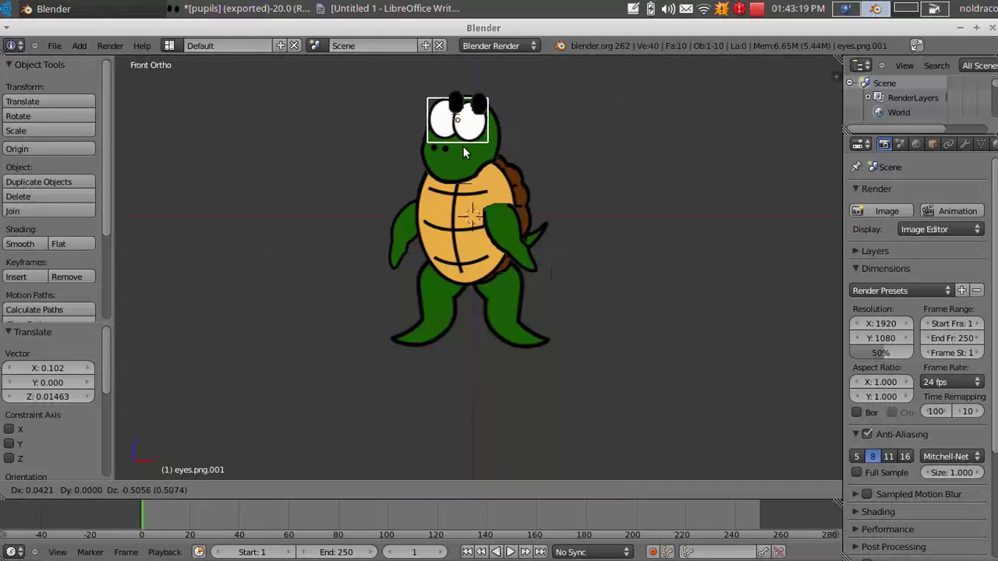
{"action": "left_click", "coordinate": [459, 151]}
{"action": "right_click", "coordinate": [469, 117]}
{"action": "key", "text": "g"}
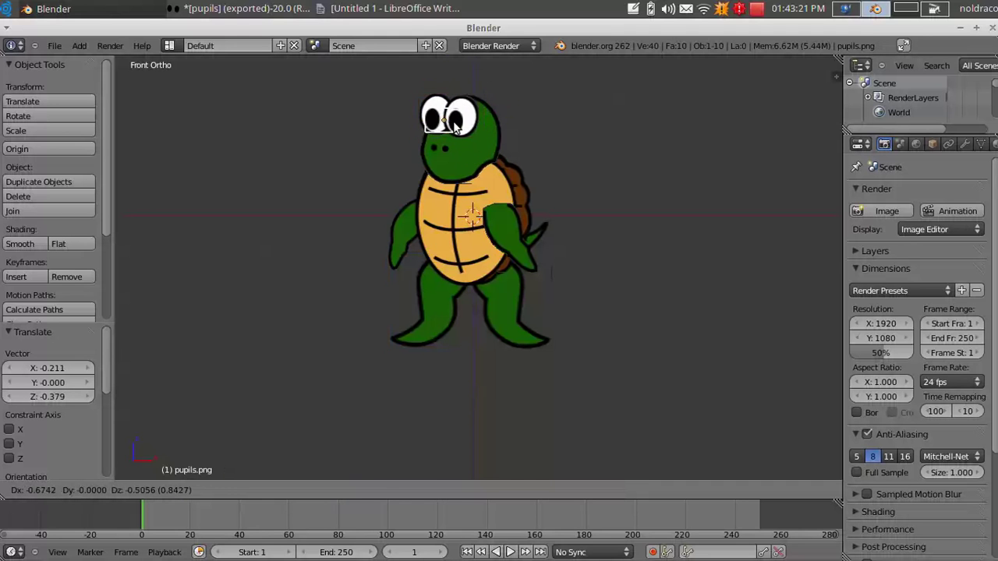
{"action": "left_click", "coordinate": [457, 124]}
{"action": "scroll", "coordinate": [454, 148], "scroll_direction": "up", "scroll_amount": 1}
Step: Move the smile plane along Y so it sits in front of the head, then return to front view
{"action": "right_click", "coordinate": [461, 131]}
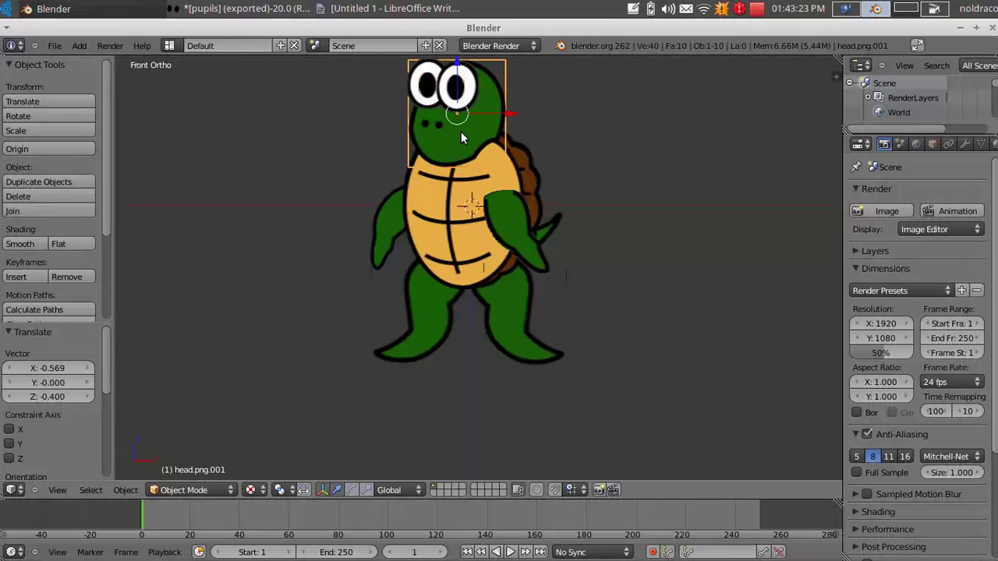
{"action": "middle_click_drag", "start_coordinate": [461, 131], "coordinate": [542, 162]}
{"action": "right_click", "coordinate": [545, 162]}
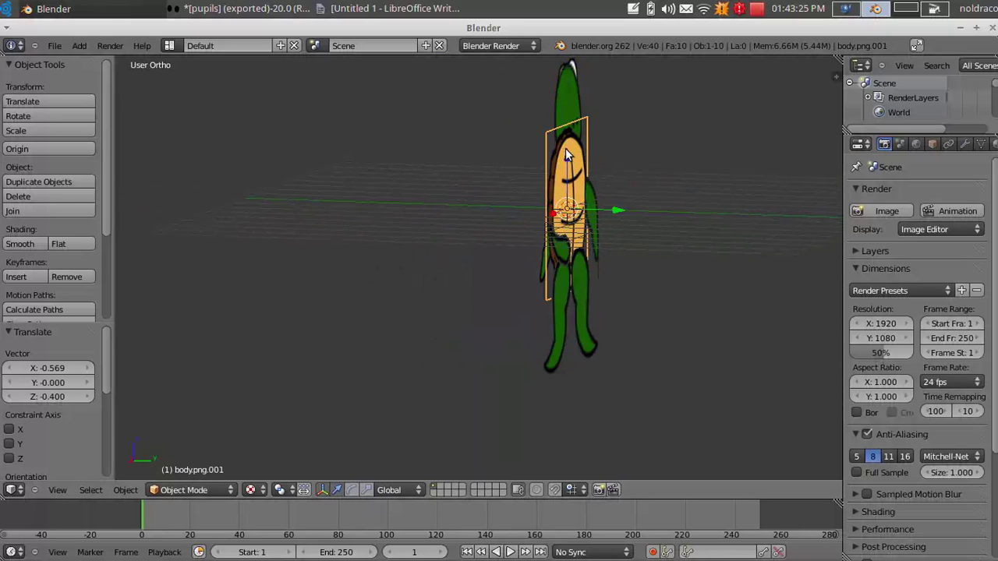
{"action": "right_click", "coordinate": [567, 150]}
{"action": "key", "text": "g"}
{"action": "key", "text": "y"}
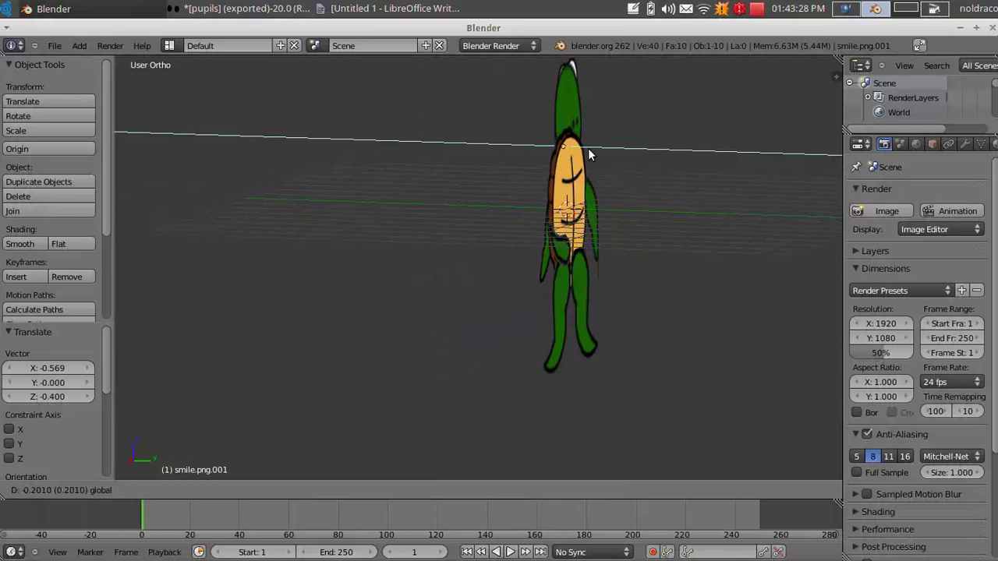
{"action": "left_click", "coordinate": [583, 148]}
{"action": "middle_click_drag", "start_coordinate": [584, 148], "coordinate": [467, 196]}
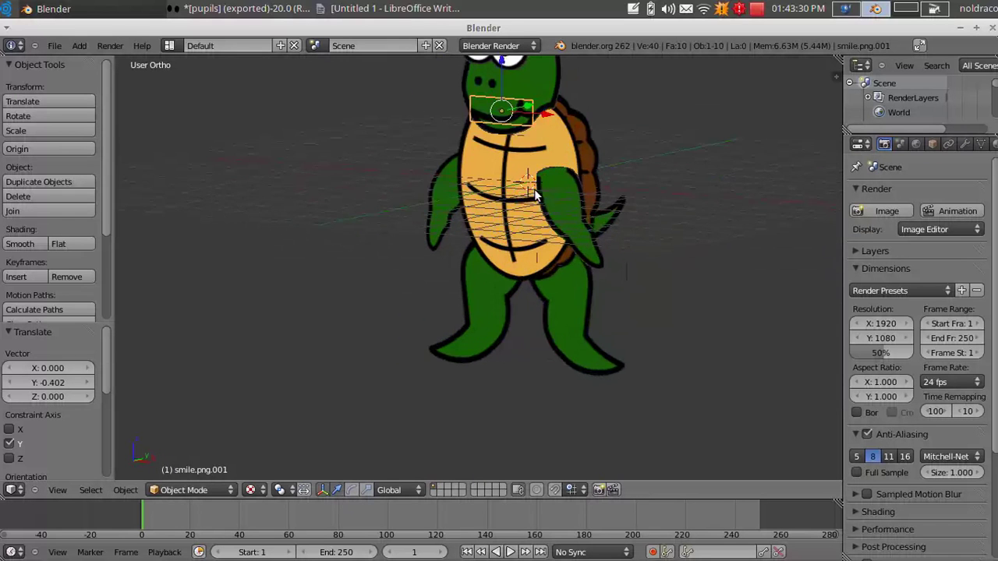
{"action": "key", "text": "KP_1"}
{"action": "scroll", "coordinate": [468, 195], "scroll_direction": "up", "scroll_amount": 4}
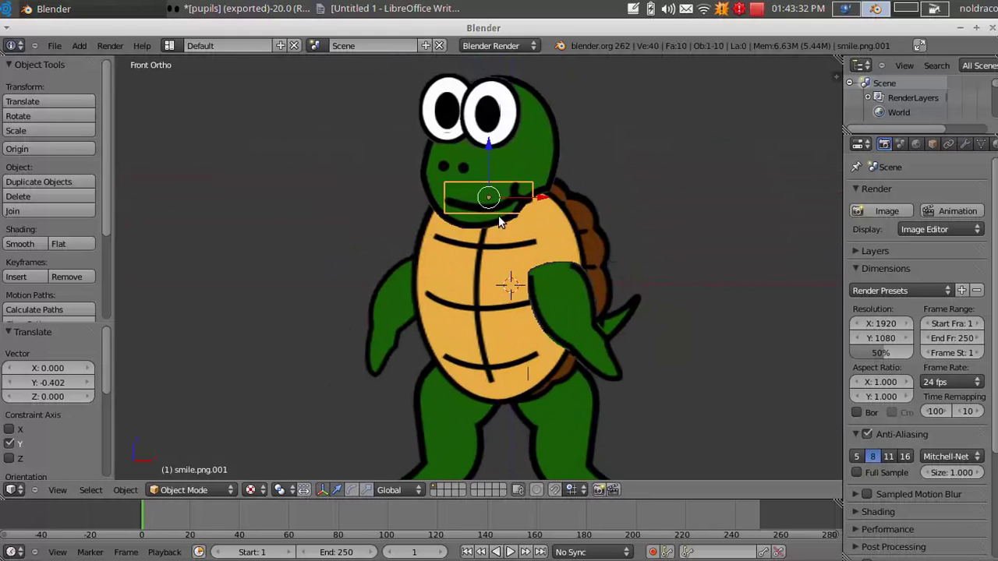
Step: Reposition and shrink the smile, nudging it slightly left on the face
{"action": "key", "text": "g"}
{"action": "left_click", "coordinate": [566, 199]}
{"action": "key", "text": "s"}
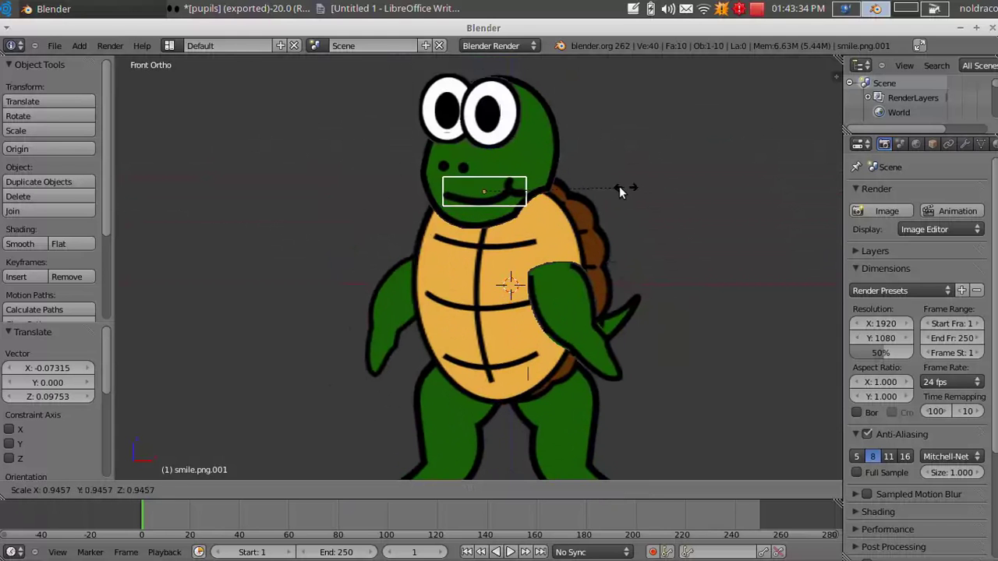
{"action": "left_click", "coordinate": [618, 188]}
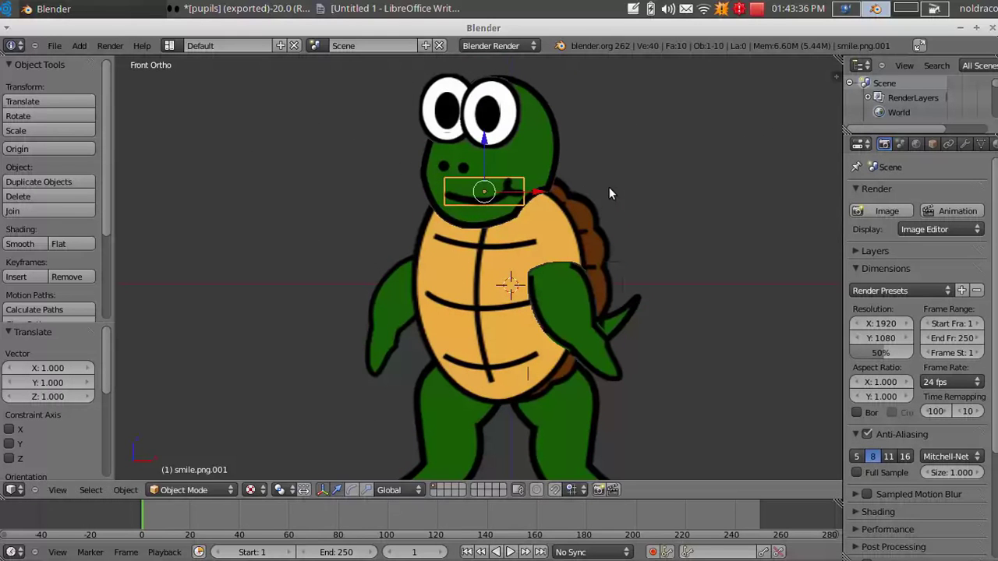
{"action": "key", "text": "s"}
{"action": "left_click", "coordinate": [586, 188]}
{"action": "key", "text": "g"}
{"action": "left_click", "coordinate": [577, 187]}
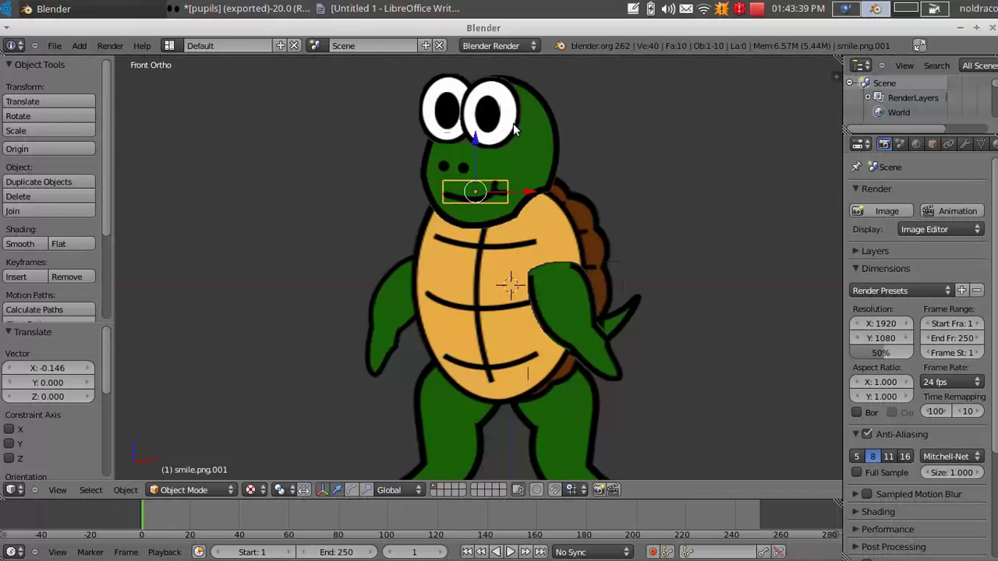
Step: Shrink the eyes to 0.945 and lower the pupils within them
{"action": "right_click", "coordinate": [508, 113]}
{"action": "key", "text": "s"}
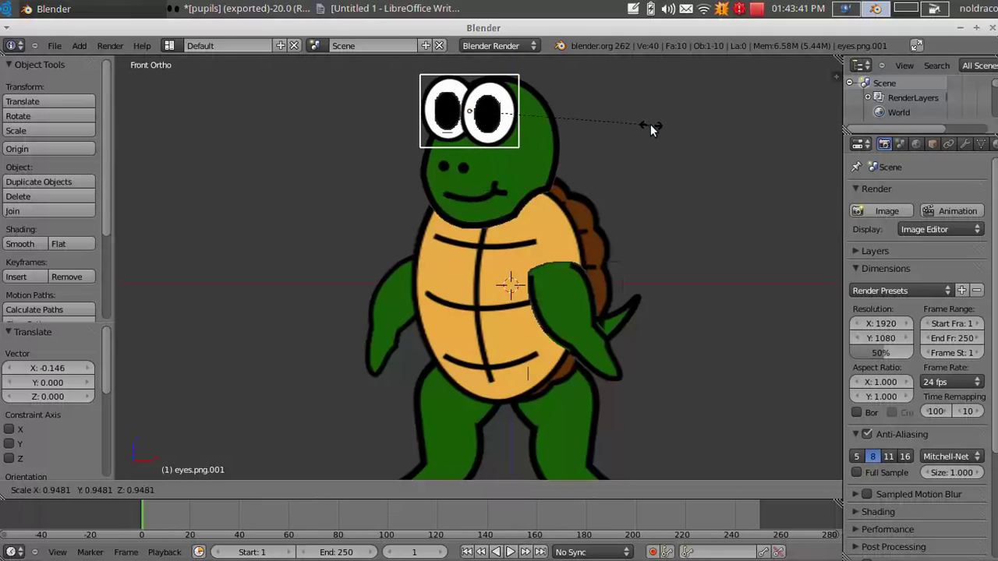
{"action": "left_click", "coordinate": [649, 125]}
{"action": "right_click", "coordinate": [490, 118]}
{"action": "key", "text": "g"}
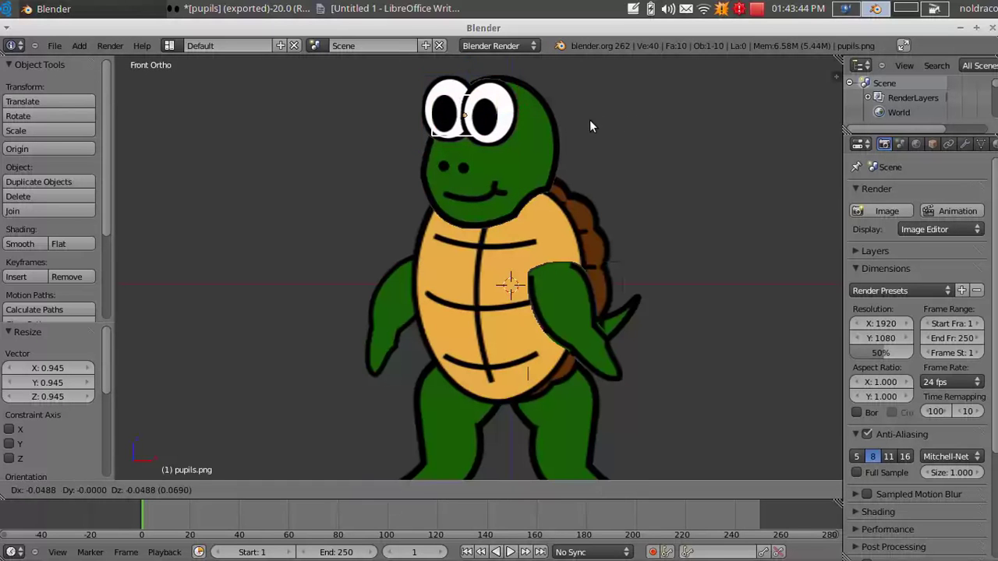
{"action": "left_click", "coordinate": [593, 120]}
Step: Rotate the front arm about 33° and raise it to the shoulder in a wave
{"action": "middle_click_drag", "start_coordinate": [595, 120], "coordinate": [594, 179]}
{"action": "right_click", "coordinate": [595, 239]}
{"action": "key", "text": "r"}
{"action": "left_click", "coordinate": [517, 101]}
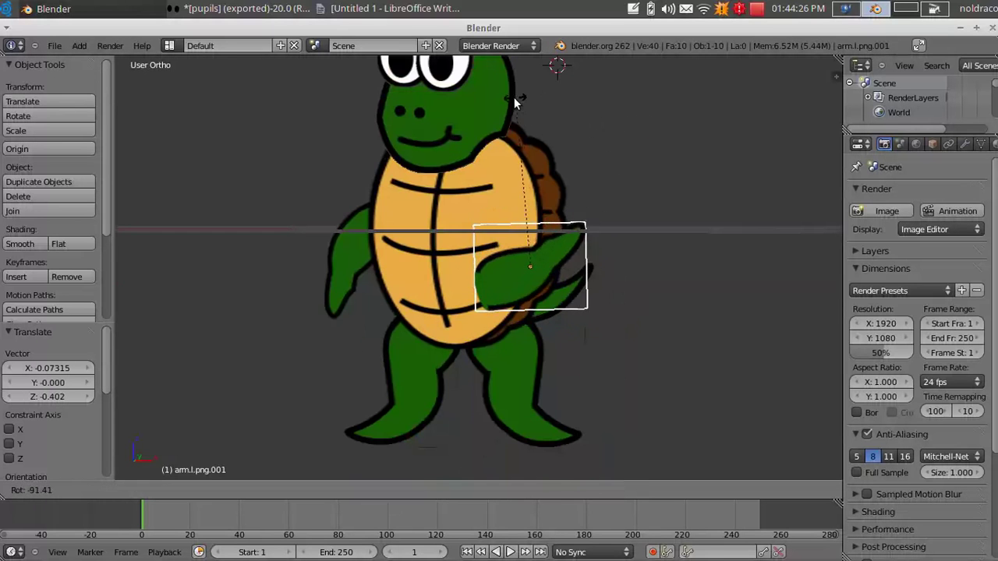
{"action": "key", "text": "g"}
{"action": "left_click", "coordinate": [624, 162]}
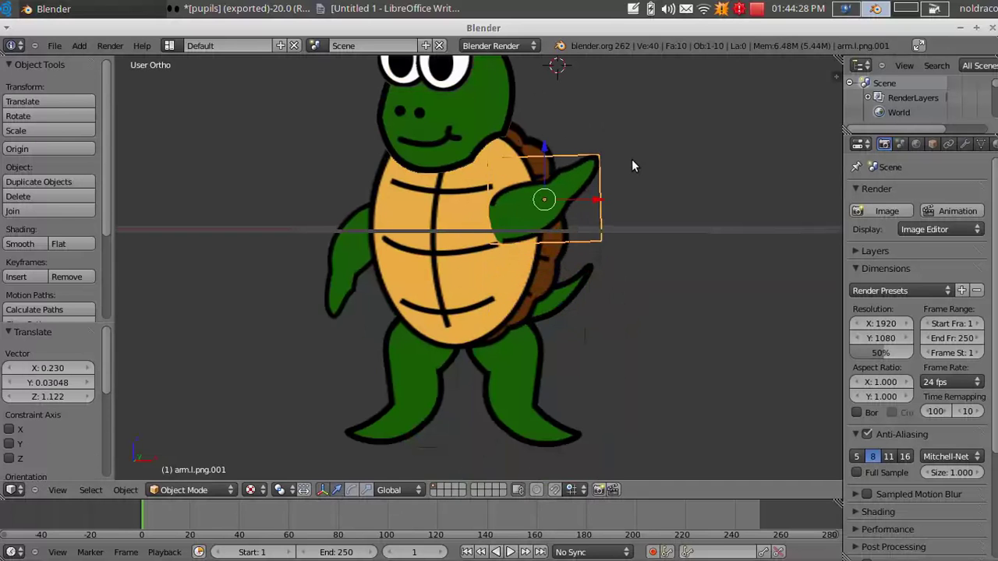
{"action": "key", "text": "r"}
{"action": "left_click", "coordinate": [613, 103]}
{"action": "key", "text": "g"}
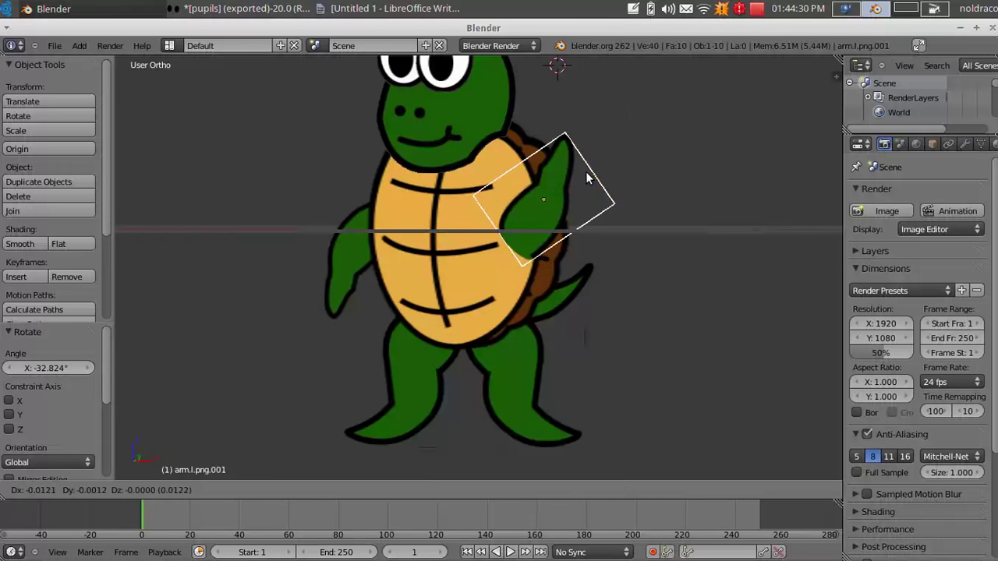
{"action": "left_click", "coordinate": [616, 129]}
{"action": "scroll", "coordinate": [694, 133], "scroll_direction": "up", "scroll_amount": 2}
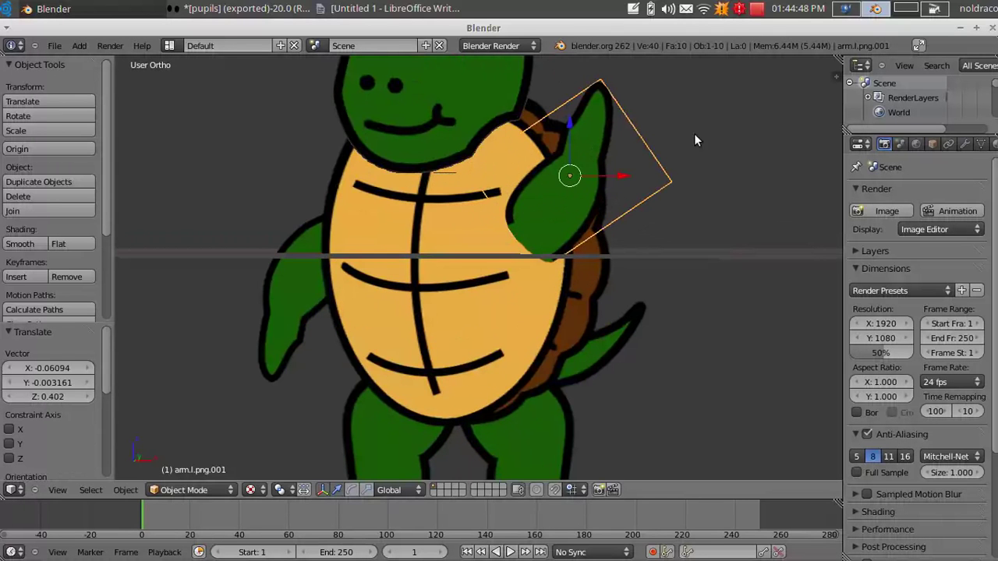